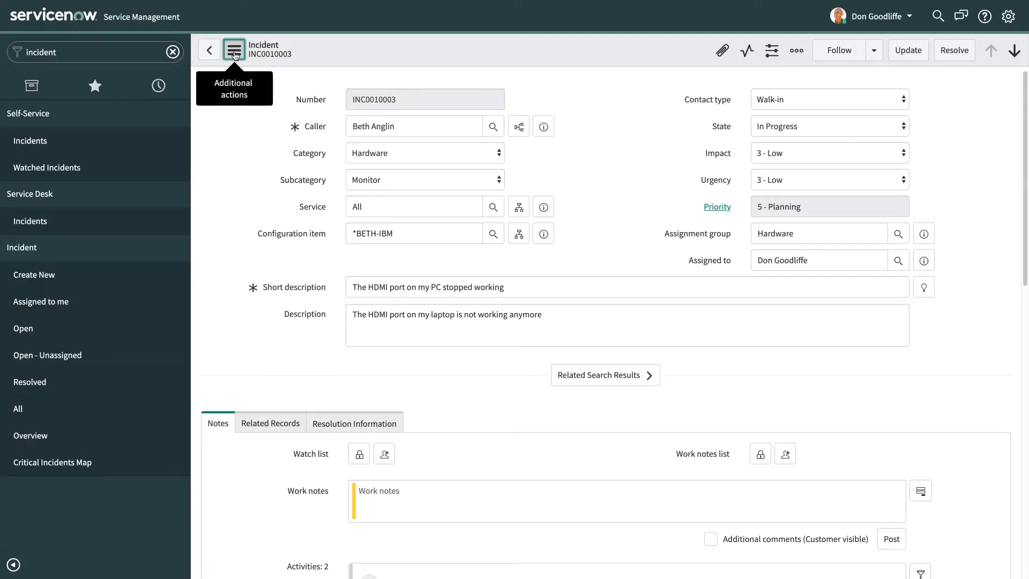
Create a problem from incident INC0010003 via the form's Additional actions menu
{"action": "left_click", "coordinate": [234, 51]}
{"action": "left_click", "coordinate": [284, 128]}
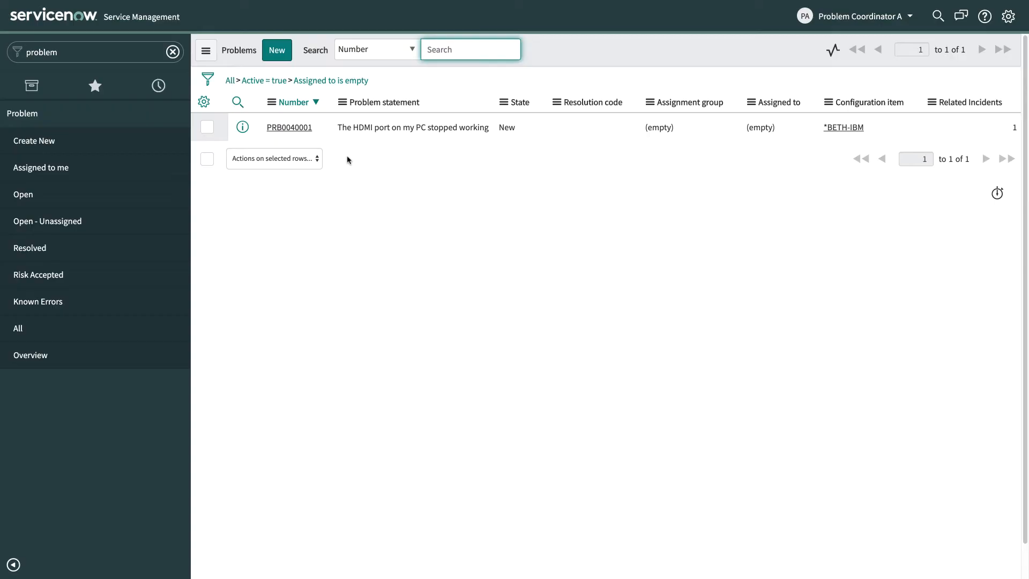
Move PRB0040001 to Assess with Assigned to set to Problem Coordinator A
{"action": "left_click", "coordinate": [296, 129]}
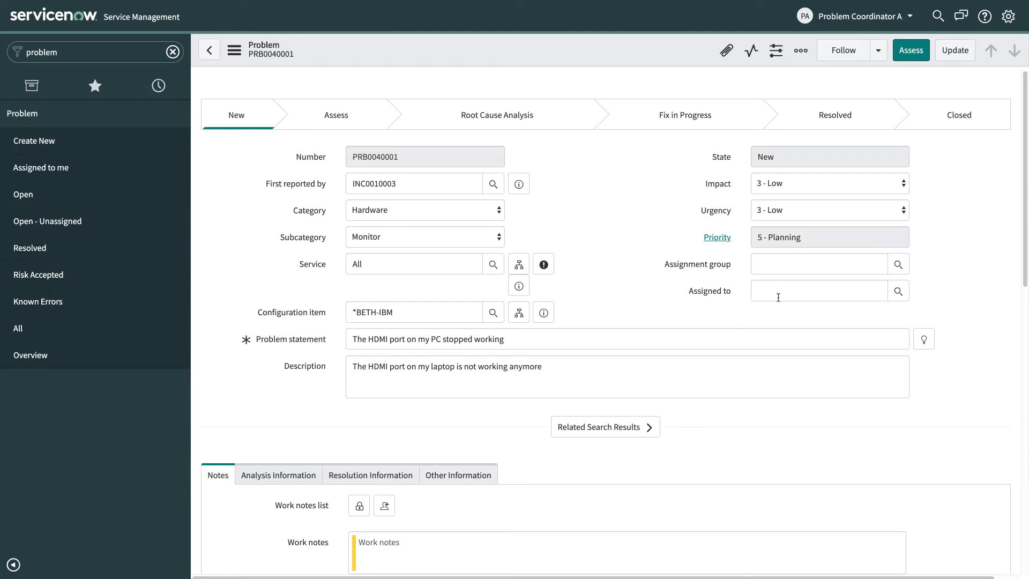
{"action": "left_click", "coordinate": [910, 50]}
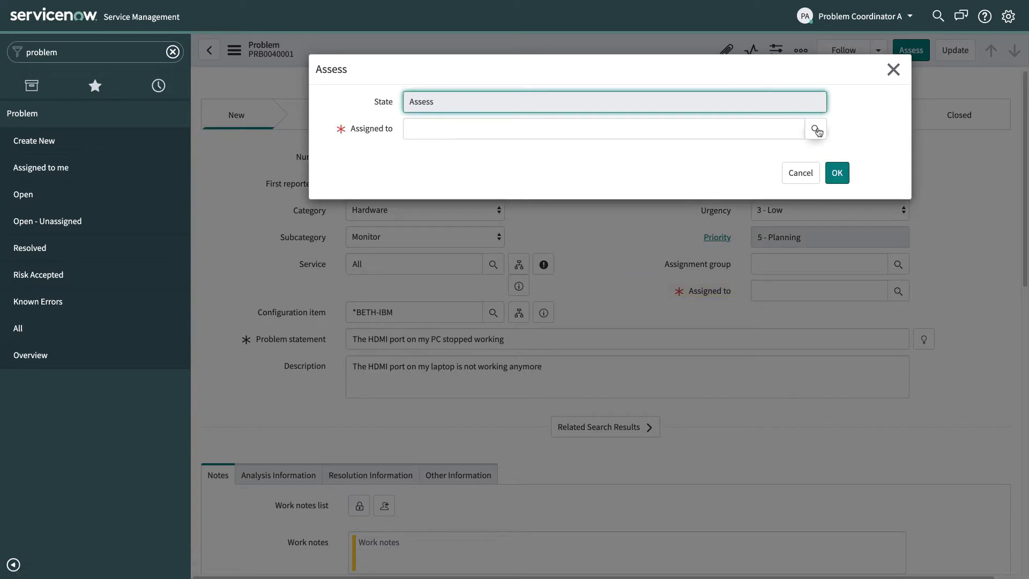
{"action": "left_click", "coordinate": [816, 129]}
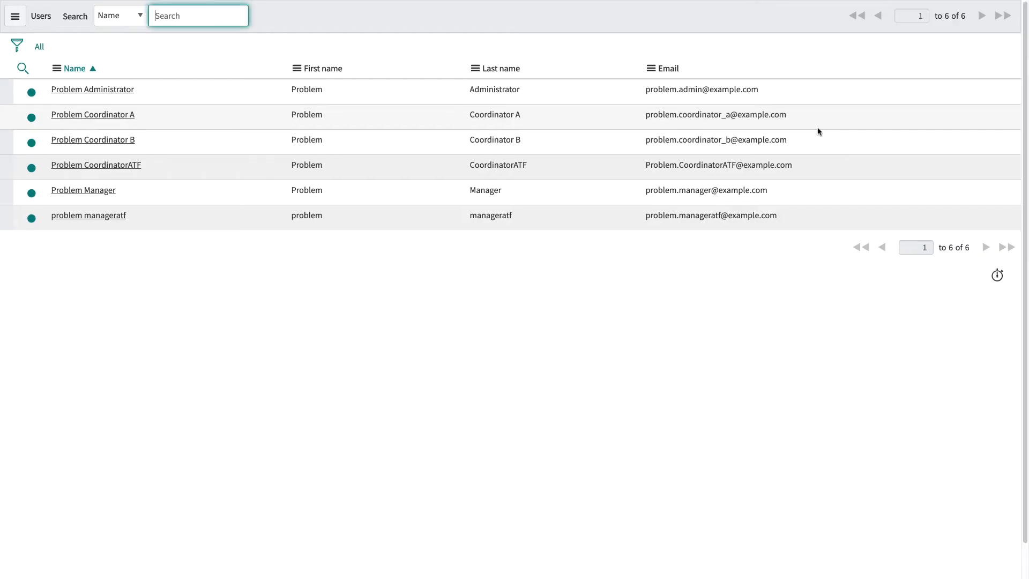
{"action": "left_click", "coordinate": [86, 114]}
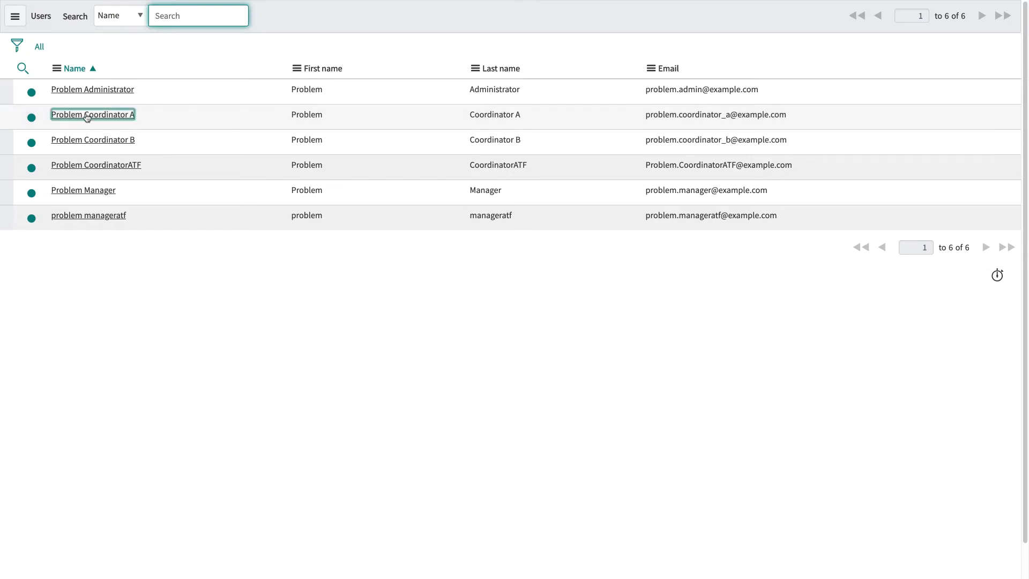
{"action": "left_click", "coordinate": [852, 155]}
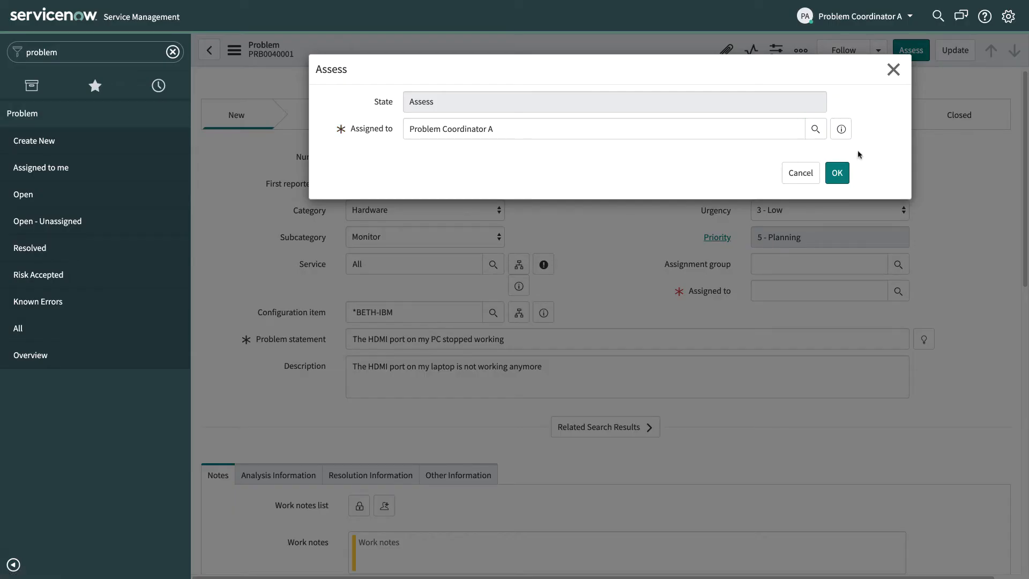
{"action": "left_click", "coordinate": [837, 173]}
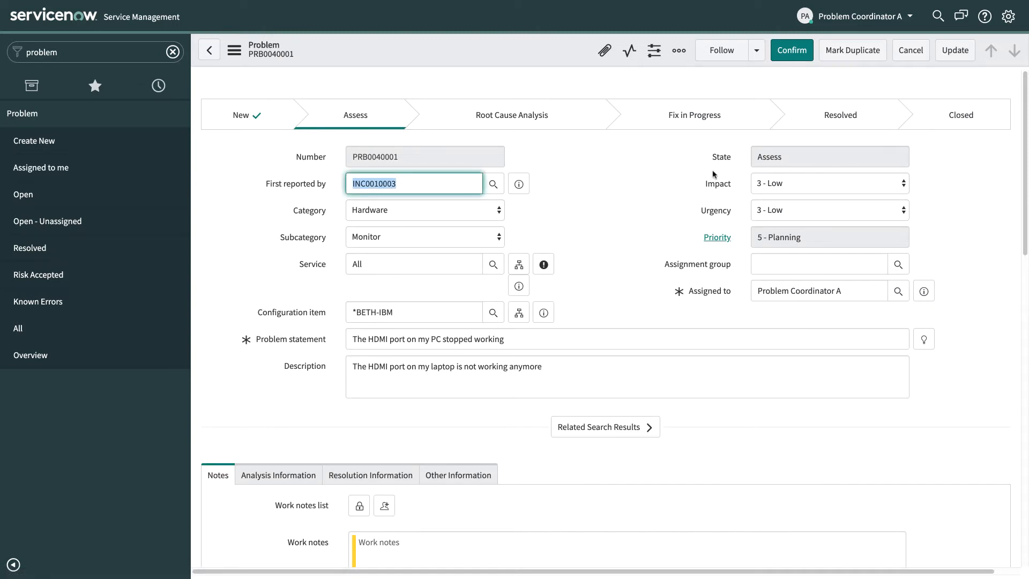
From the Incidents related list, search incidents by Short description for *HDMI
{"action": "left_click", "coordinate": [601, 161]}
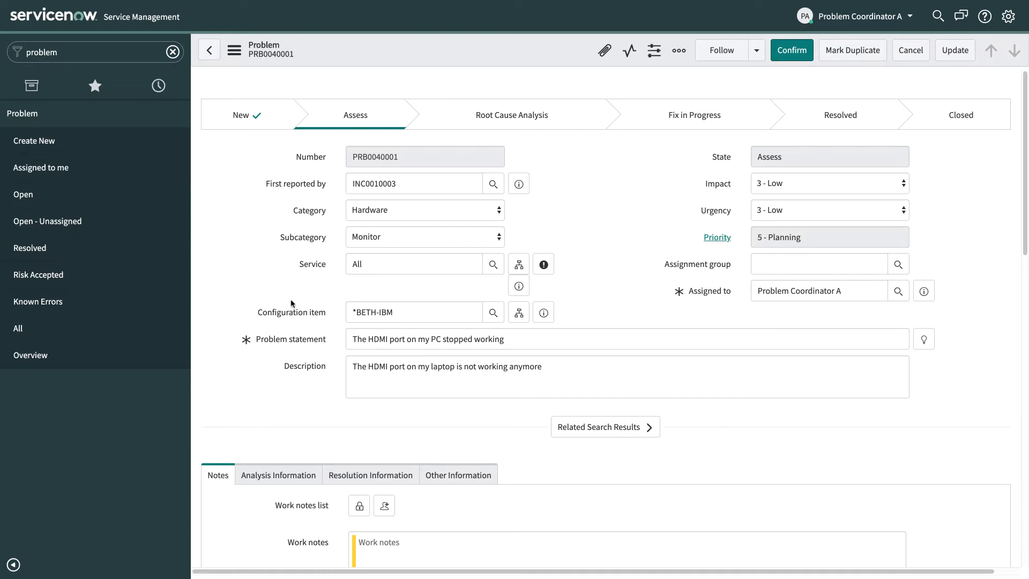
{"action": "scroll", "coordinate": [293, 304], "scroll_direction": "down", "scroll_amount": 3}
{"action": "scroll", "coordinate": [294, 298], "scroll_direction": "down", "scroll_amount": 5}
{"action": "scroll", "coordinate": [295, 281], "scroll_direction": "down", "scroll_amount": 1}
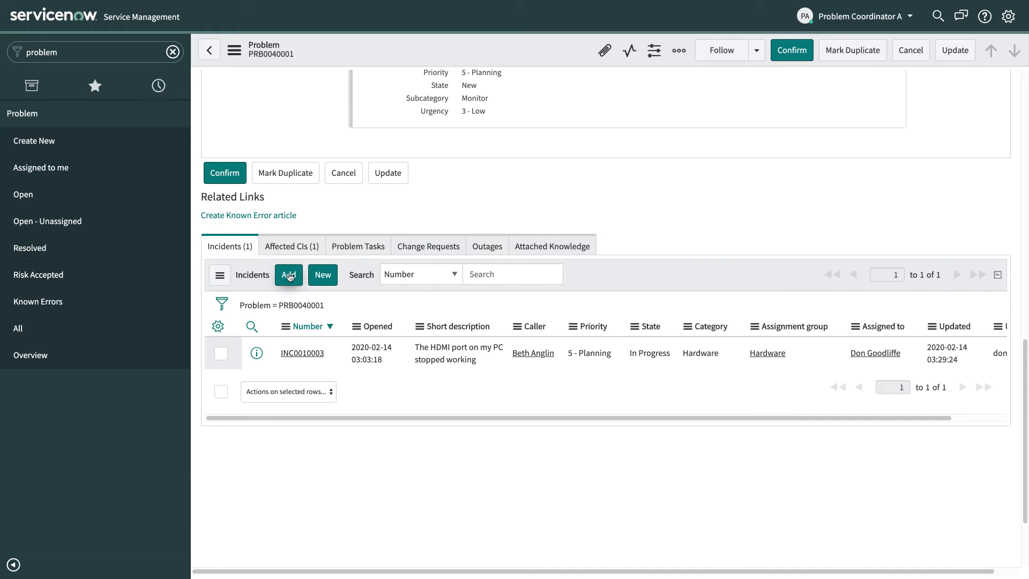
{"action": "left_click", "coordinate": [288, 276]}
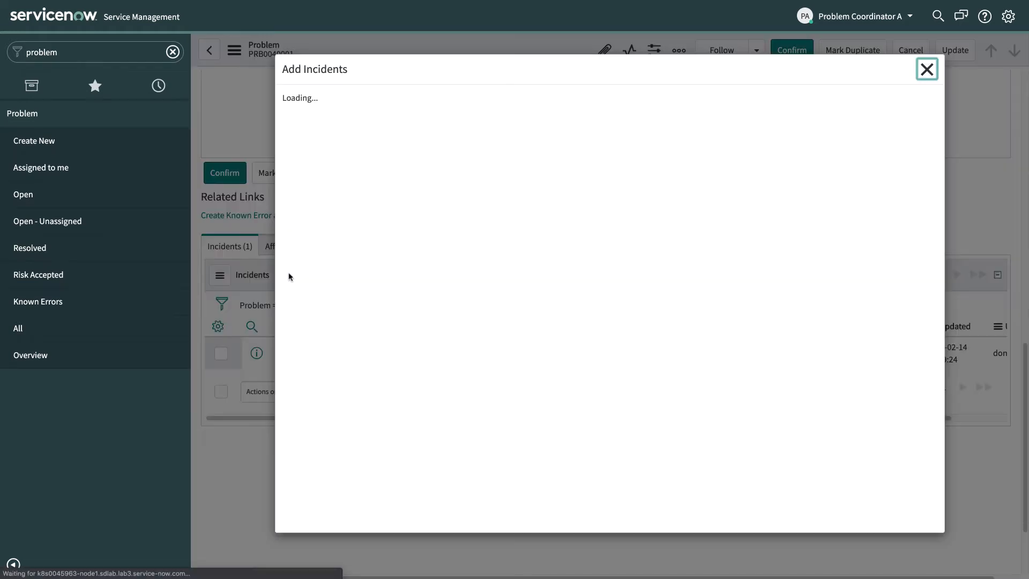
{"action": "left_click", "coordinate": [441, 129]}
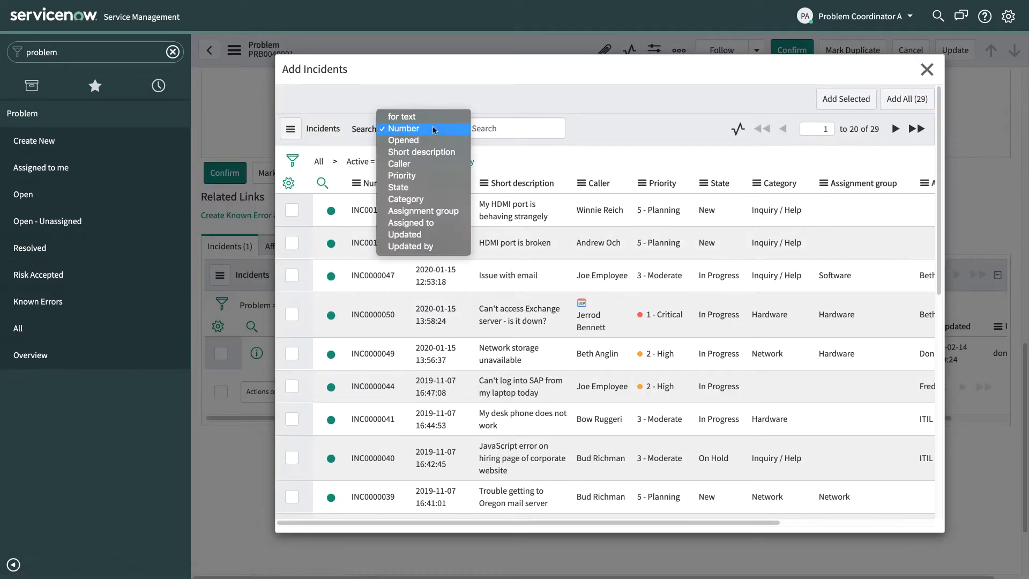
{"action": "left_click", "coordinate": [427, 155]}
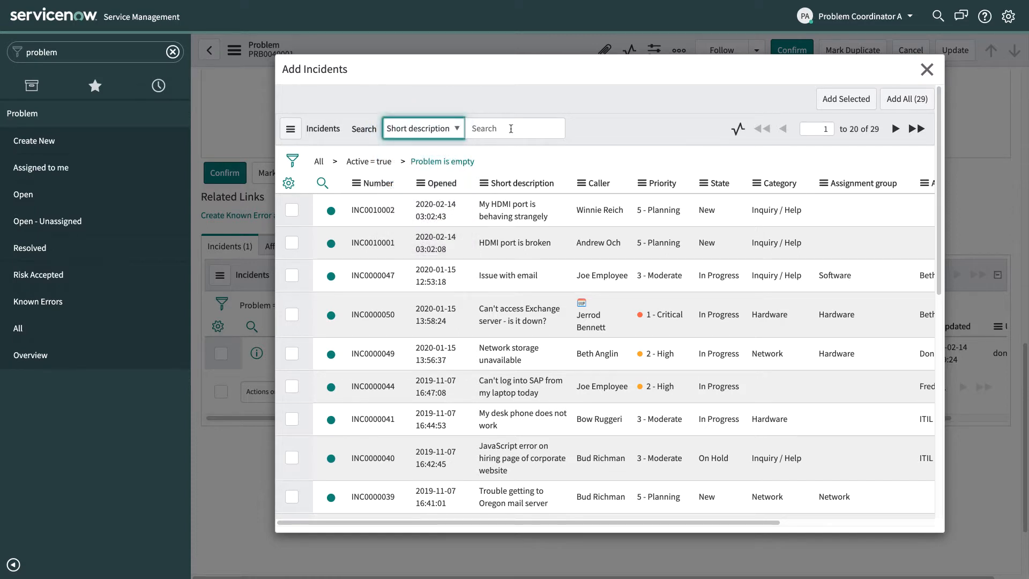
{"action": "left_click", "coordinate": [510, 129]}
{"action": "type", "text": "*HDM"}
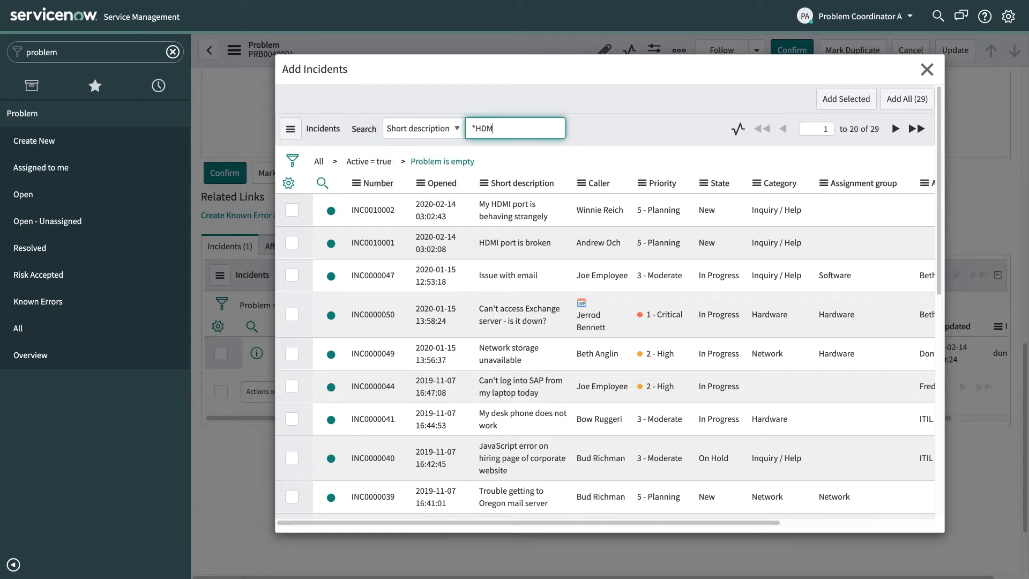
{"action": "type", "text": "I"}
{"action": "key", "text": "Return"}
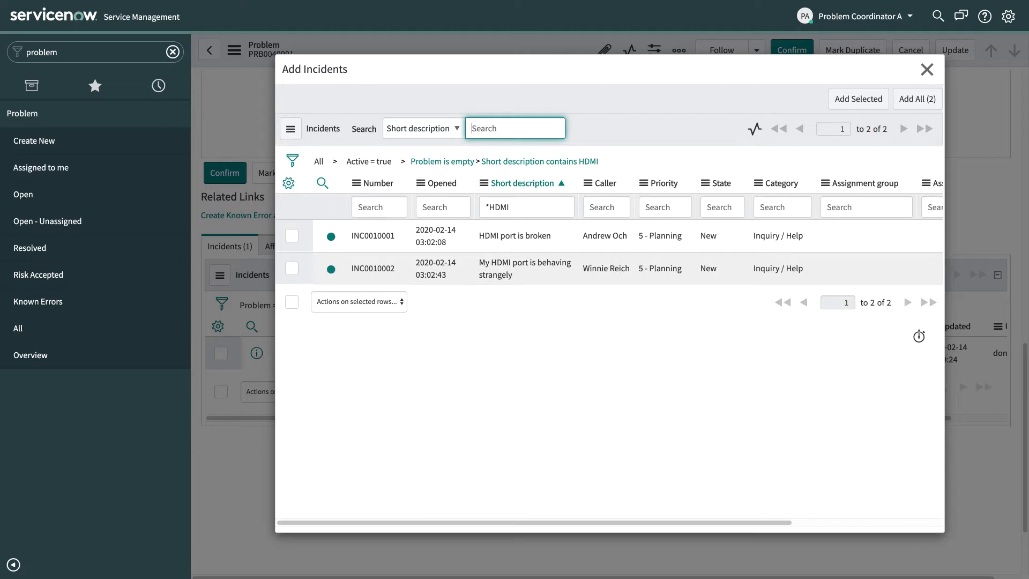
Add both HDMI incidents, INC0010001 and INC0010002, to the problem
{"action": "left_click", "coordinate": [292, 236]}
{"action": "left_click", "coordinate": [291, 269]}
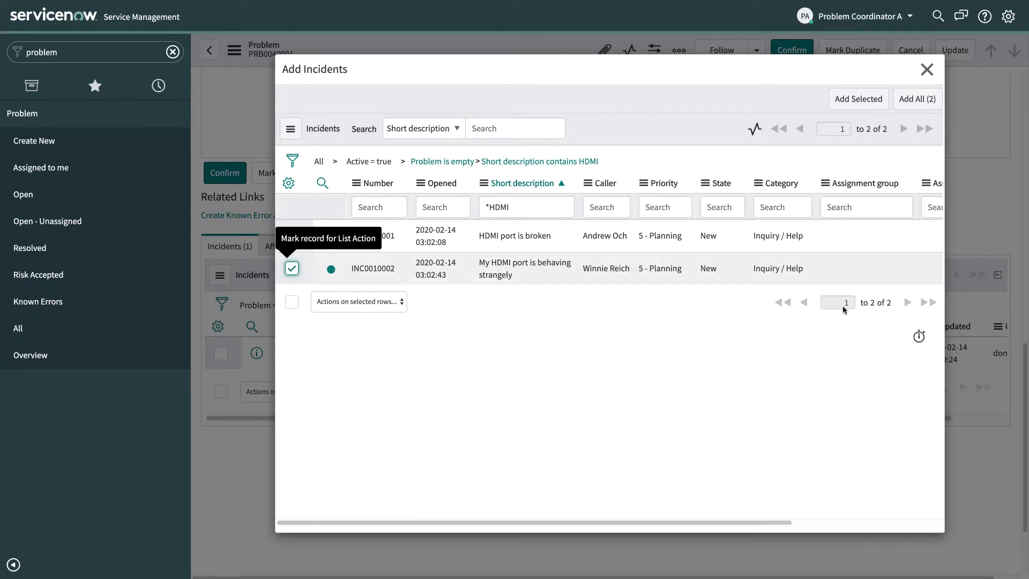
{"action": "left_click", "coordinate": [860, 101]}
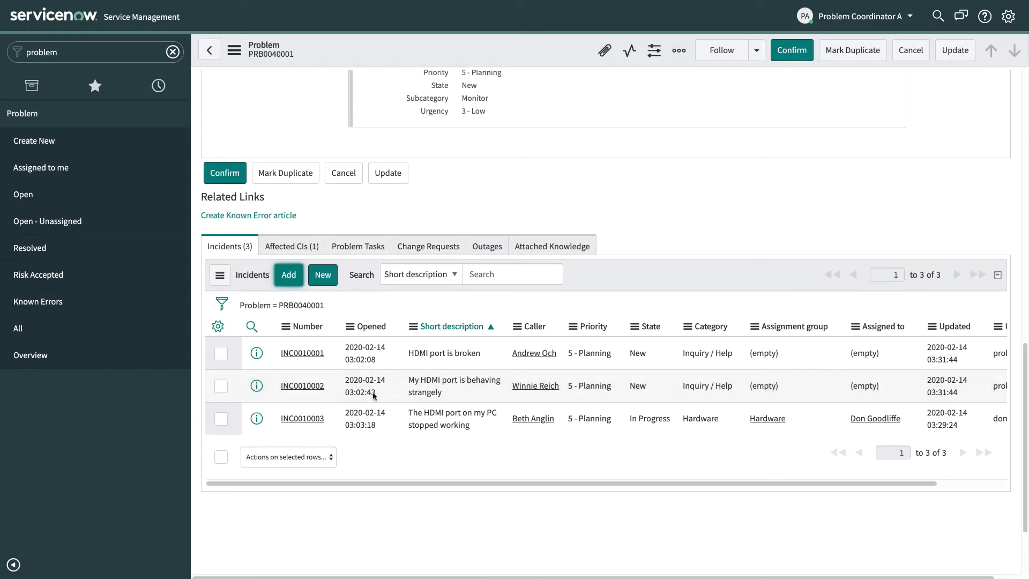
{"action": "scroll", "coordinate": [631, 222], "scroll_direction": "up", "scroll_amount": 1}
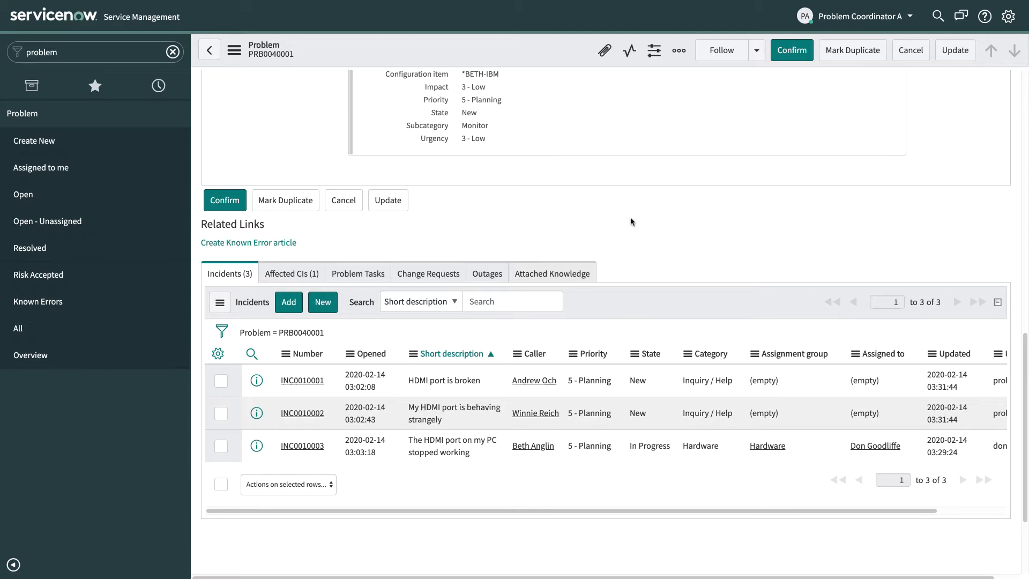
{"action": "scroll", "coordinate": [631, 222], "scroll_direction": "up", "scroll_amount": 5}
{"action": "scroll", "coordinate": [624, 265], "scroll_direction": "up", "scroll_amount": 5}
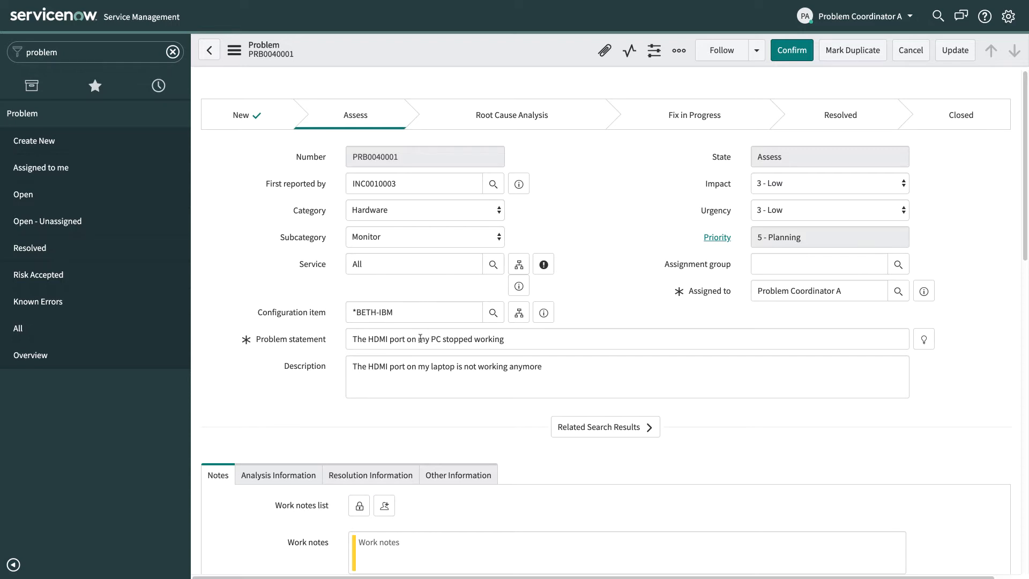
Reword statement and description to 'The HDMI port on Lenovo laptops has stopped working'
{"action": "left_click_drag", "start_coordinate": [418, 338], "coordinate": [444, 339]}
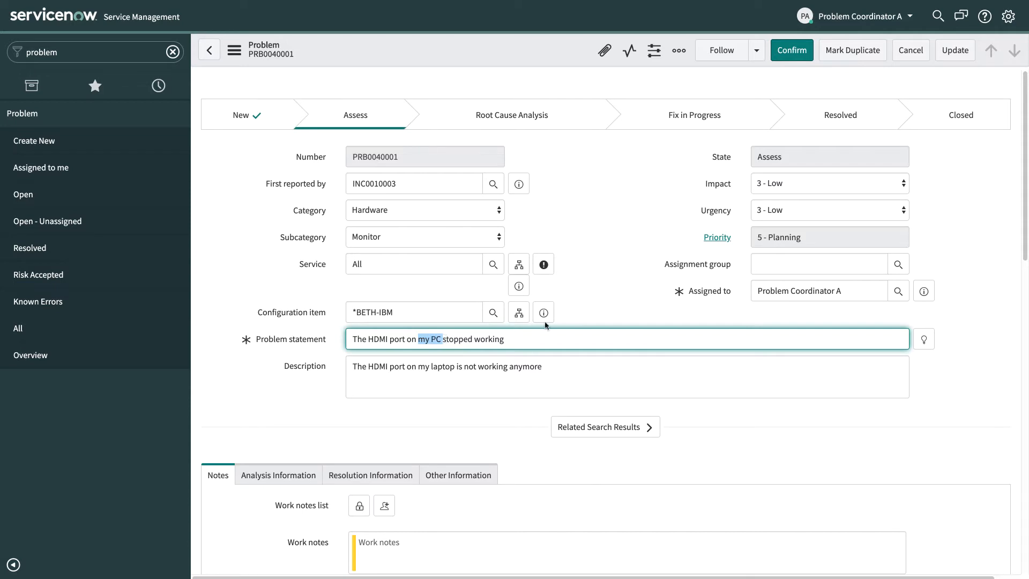
{"action": "type", "text": "Len"}
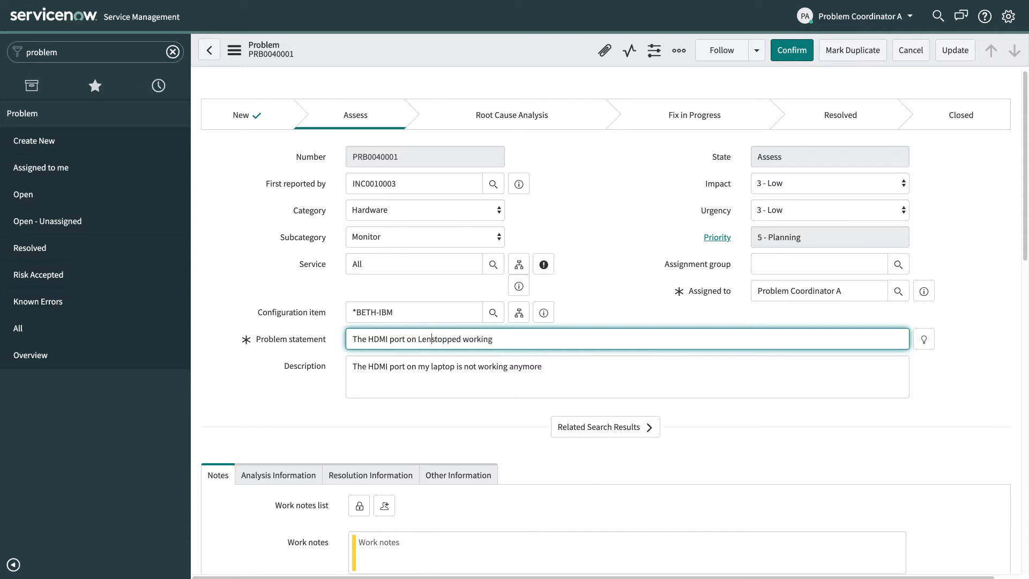
{"action": "type", "text": "ovo lap"}
{"action": "type", "text": "tops has"}
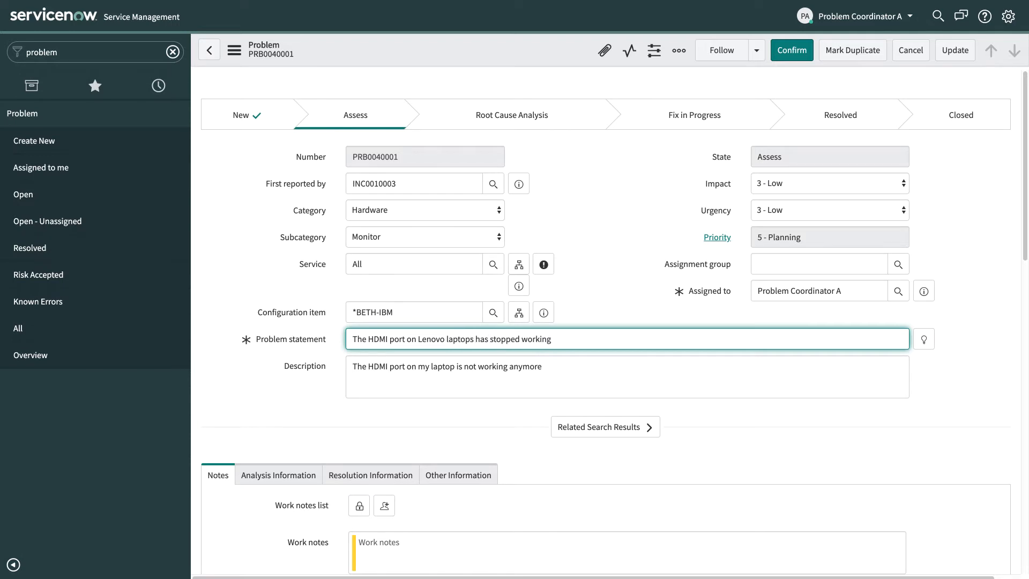
{"action": "double_click", "coordinate": [423, 367]}
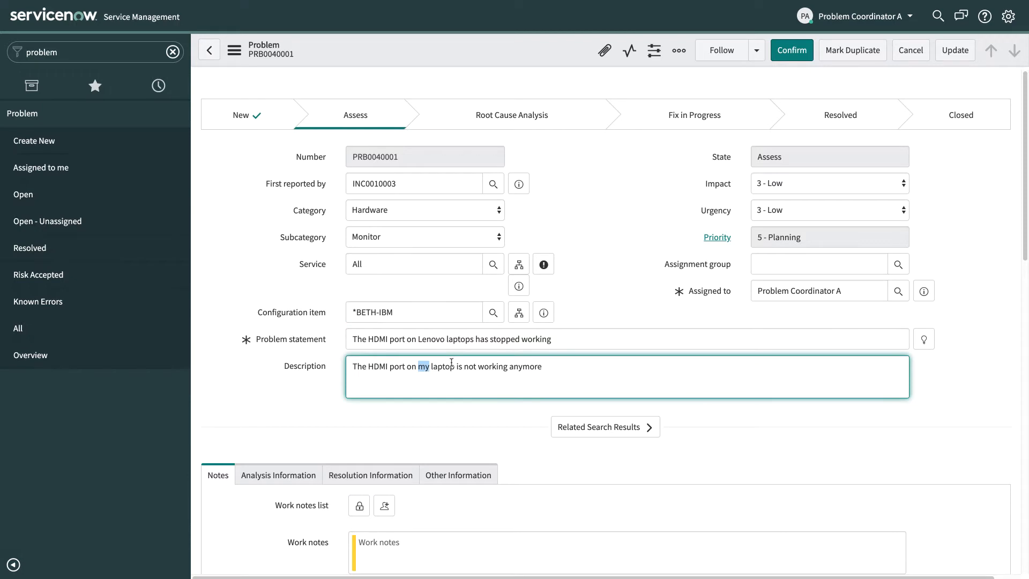
{"action": "type", "text": "Lenovo laptop"}
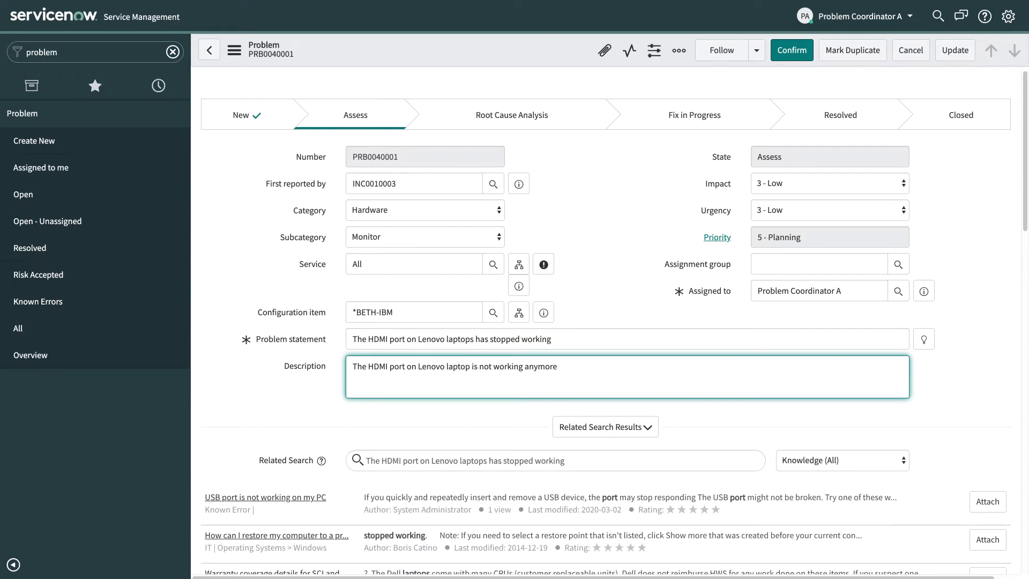
{"action": "type", "text": "s"}
{"action": "double_click", "coordinate": [478, 366]}
{"action": "type", "text": "are"}
Save the edited problem and advance it to Root Cause Analysis
{"action": "right_click", "coordinate": [511, 43]}
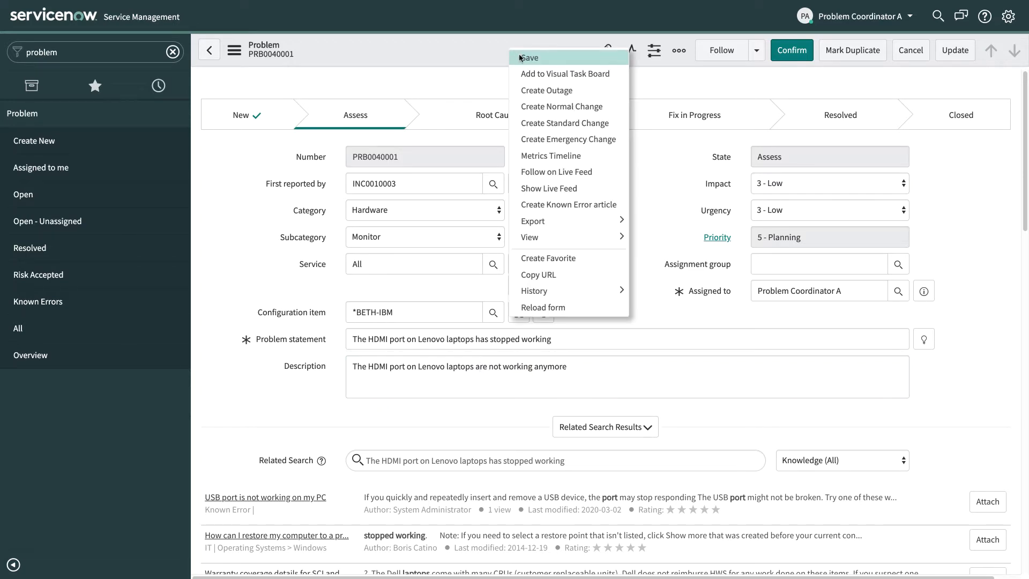
{"action": "left_click", "coordinate": [519, 54]}
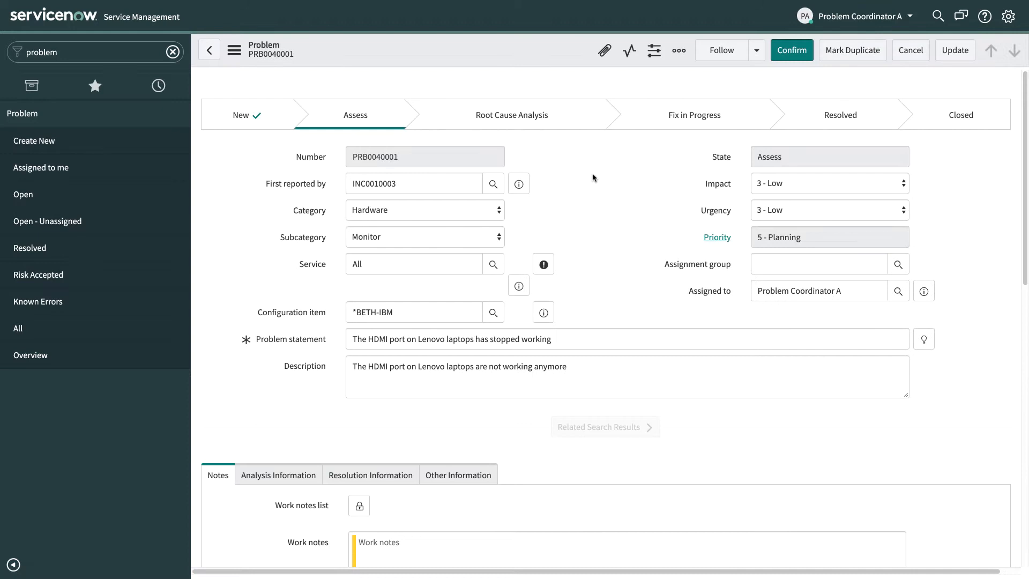
{"action": "left_click", "coordinate": [789, 55]}
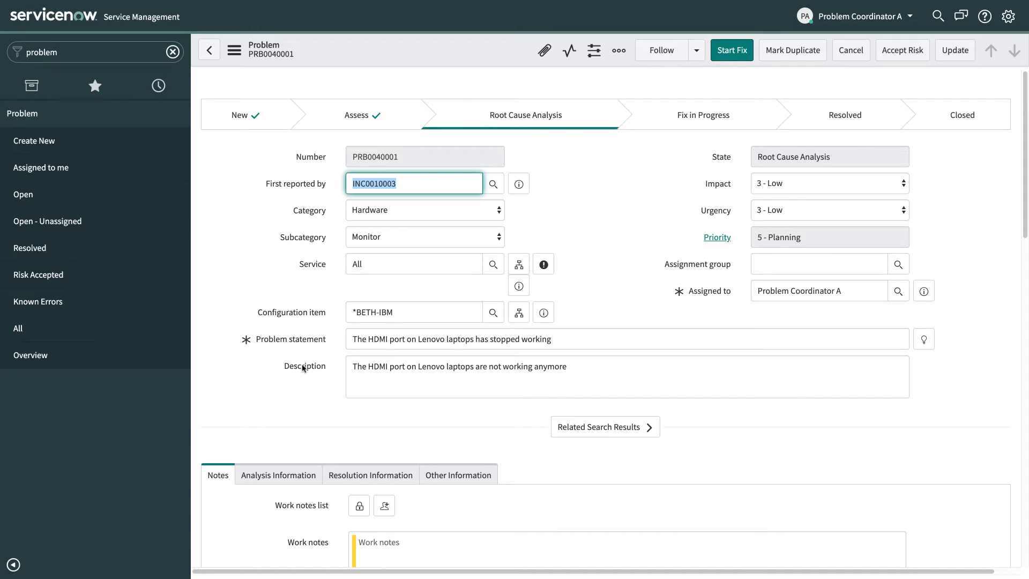
{"action": "scroll", "coordinate": [315, 366], "scroll_direction": "down", "scroll_amount": 2}
{"action": "scroll", "coordinate": [315, 366], "scroll_direction": "down", "scroll_amount": 2}
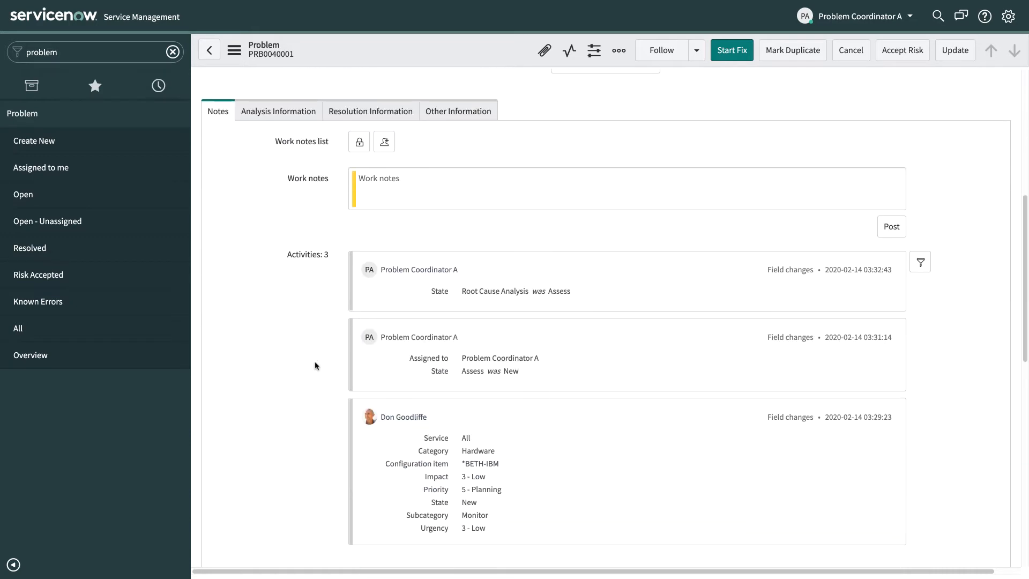
{"action": "scroll", "coordinate": [315, 366], "scroll_direction": "down", "scroll_amount": 1}
{"action": "scroll", "coordinate": [316, 366], "scroll_direction": "up", "scroll_amount": 1}
{"action": "scroll", "coordinate": [315, 366], "scroll_direction": "up", "scroll_amount": 2}
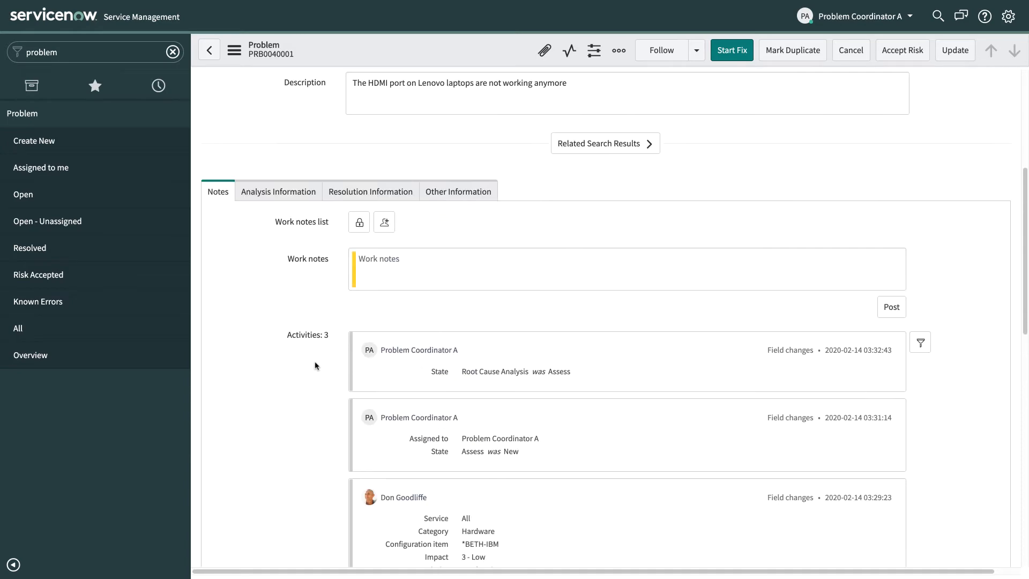
{"action": "scroll", "coordinate": [316, 366], "scroll_direction": "down", "scroll_amount": 2}
{"action": "scroll", "coordinate": [315, 366], "scroll_direction": "down", "scroll_amount": 4}
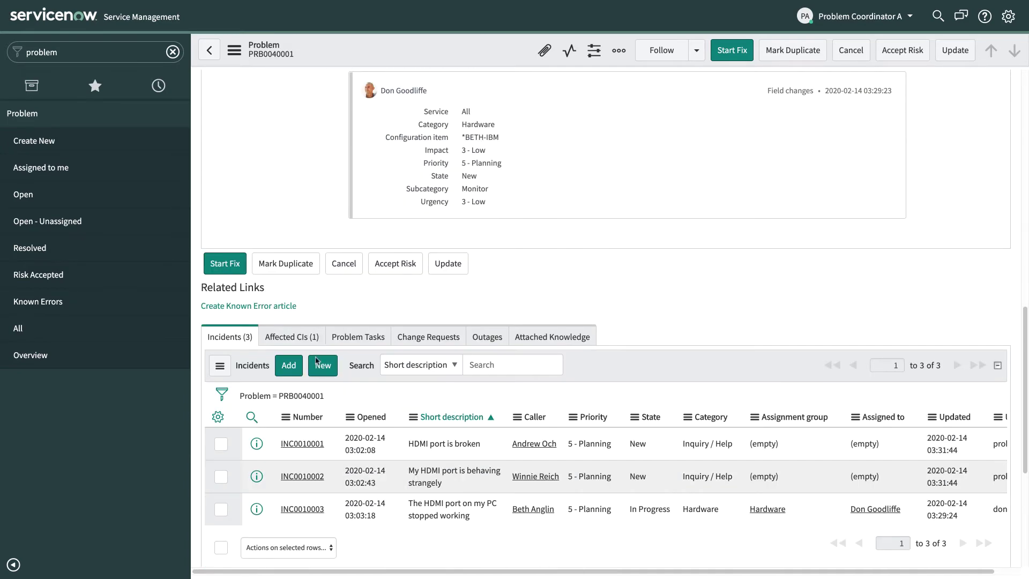
Add a Root Cause Analysis task about HDMI port failures on Lenovo laptops and save it
{"action": "left_click", "coordinate": [357, 337]}
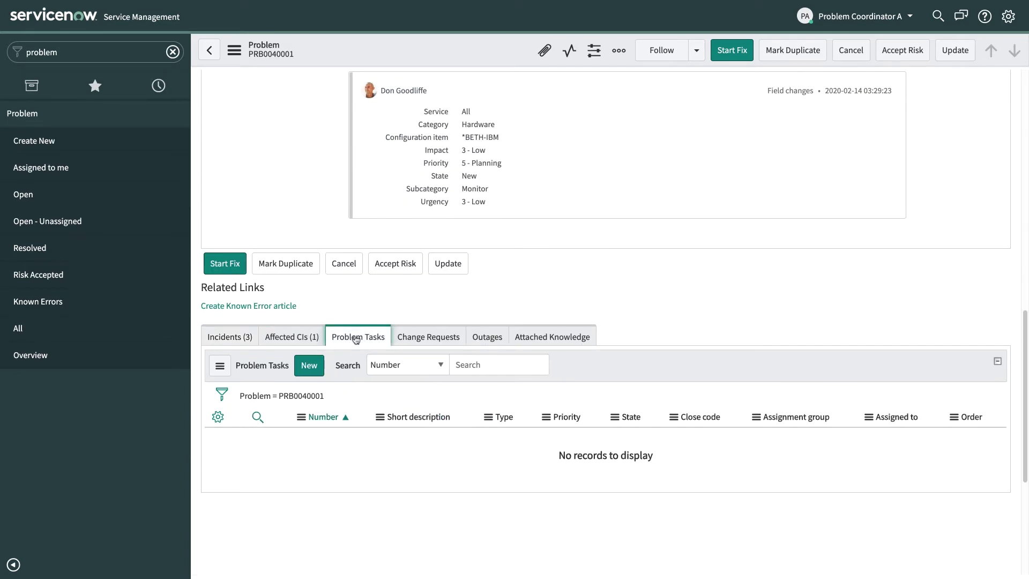
{"action": "left_click", "coordinate": [310, 369]}
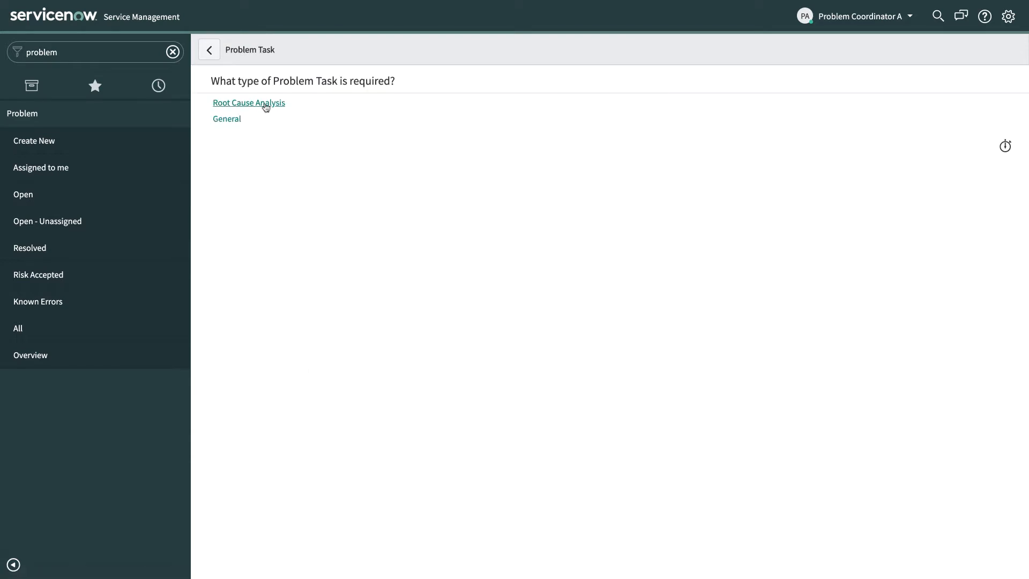
{"action": "left_click", "coordinate": [248, 105]}
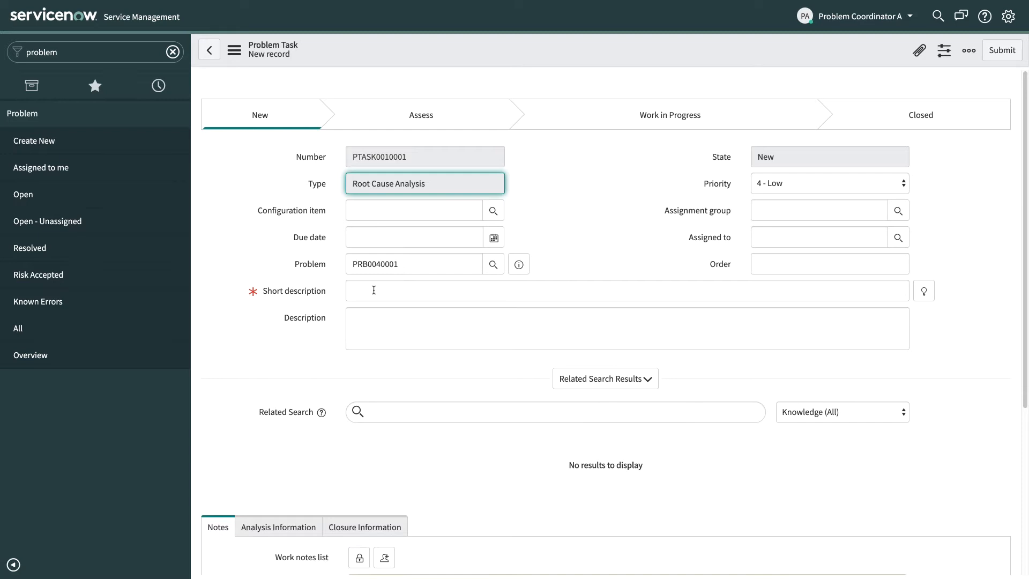
{"action": "left_click", "coordinate": [373, 290]}
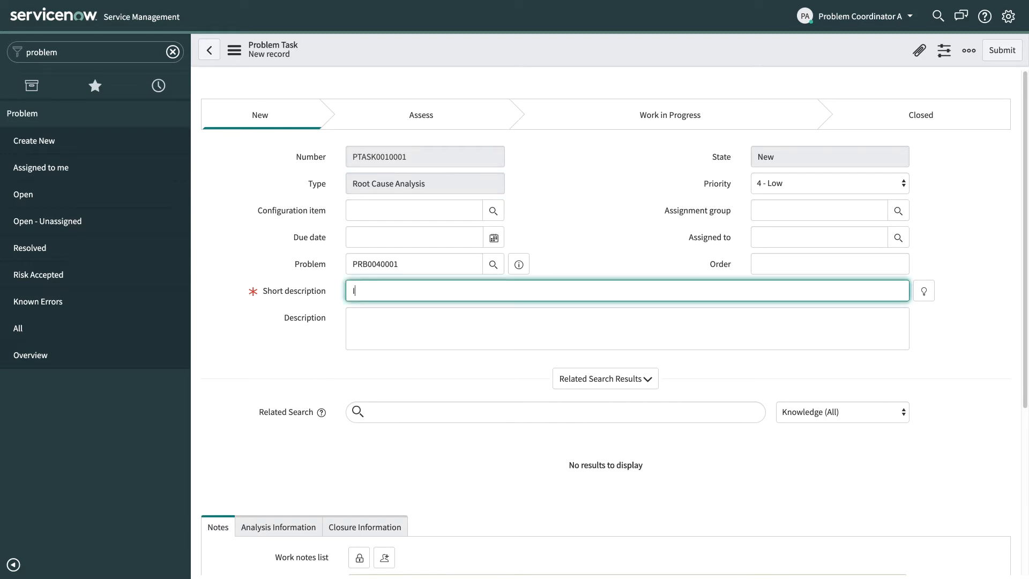
{"action": "type", "text": "Investiga"}
{"action": "type", "text": "te cause"}
{"action": "type", "text": " of HDMI "}
{"action": "type", "text": "por"}
{"action": "type", "text": "t failures on L"}
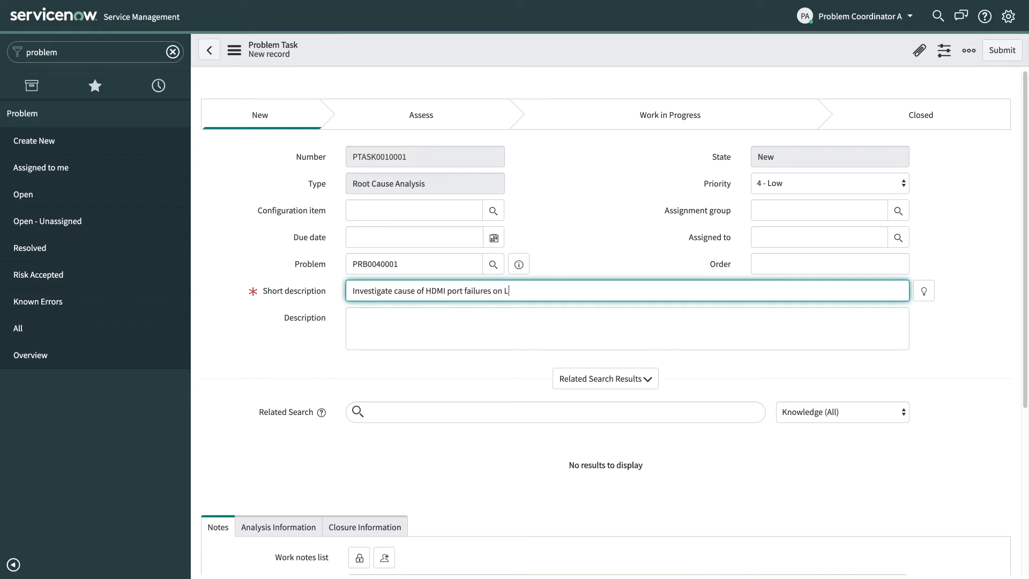
{"action": "type", "text": "enovo"}
{"action": "type", "text": " laptops"}
{"action": "right_click", "coordinate": [610, 48]}
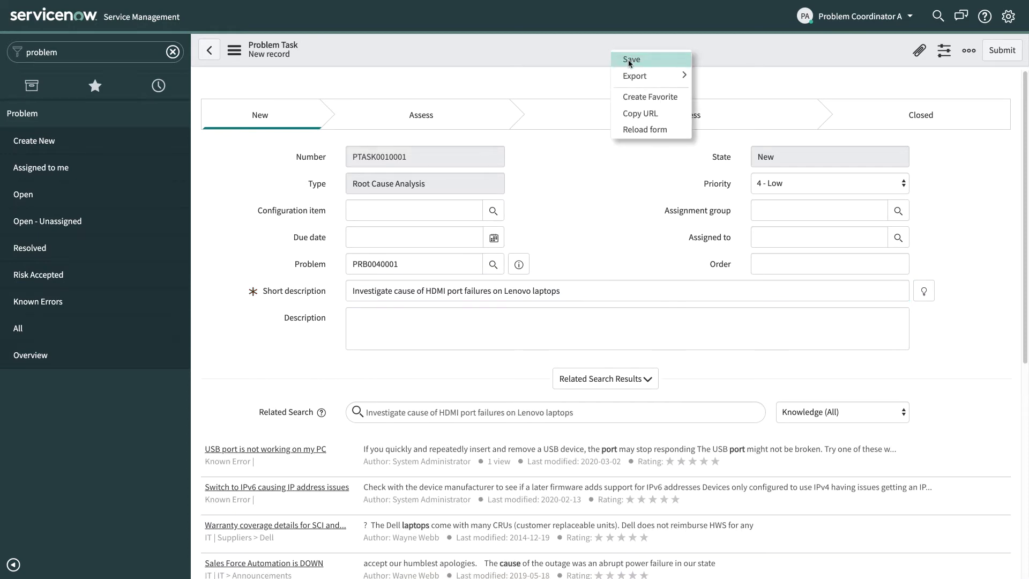
{"action": "left_click", "coordinate": [630, 59]}
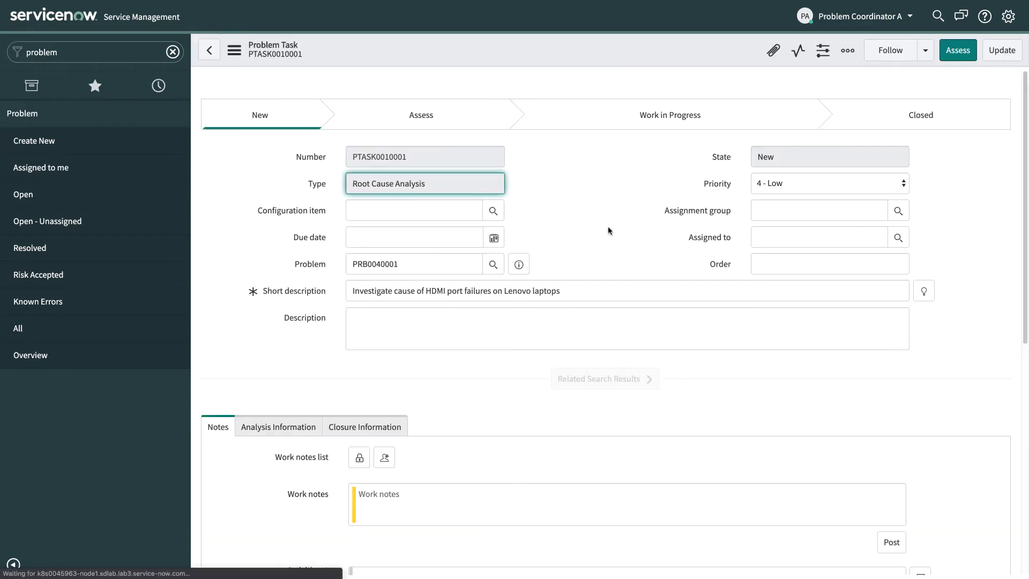
Move the problem task to Assess, assigned to Problem Task Analyst A
{"action": "left_click", "coordinate": [961, 53]}
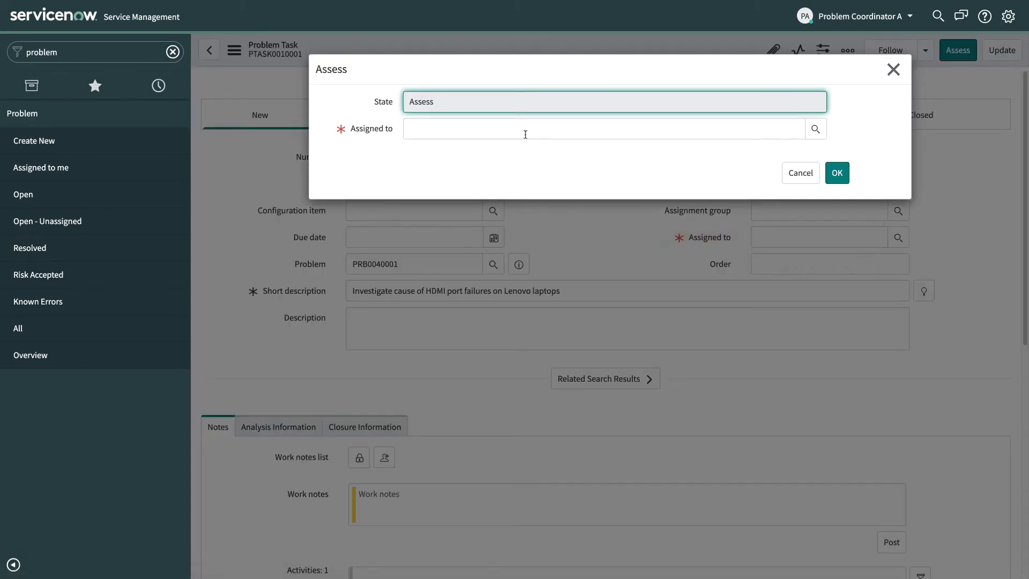
{"action": "left_click", "coordinate": [525, 129]}
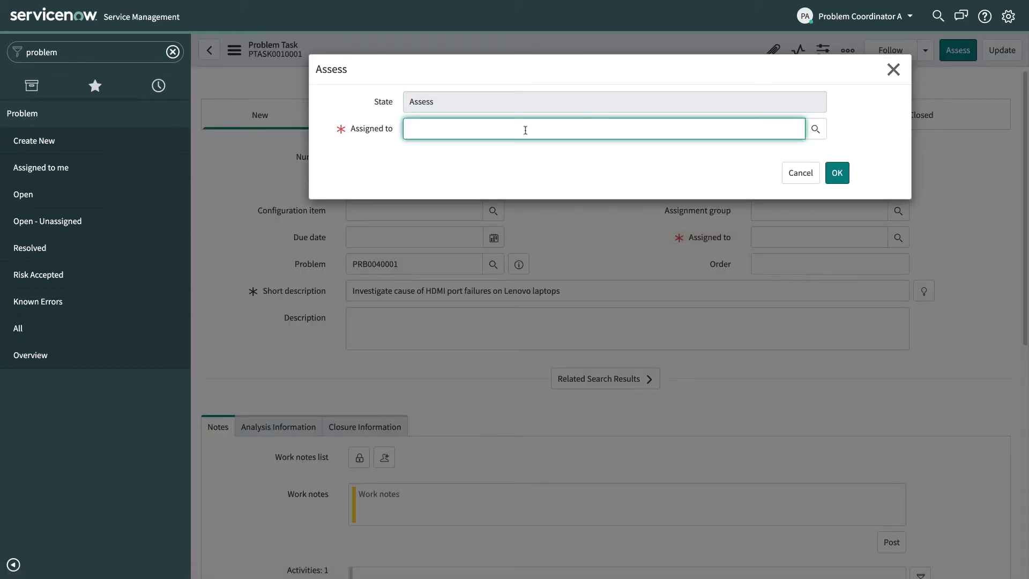
{"action": "left_click", "coordinate": [815, 130]}
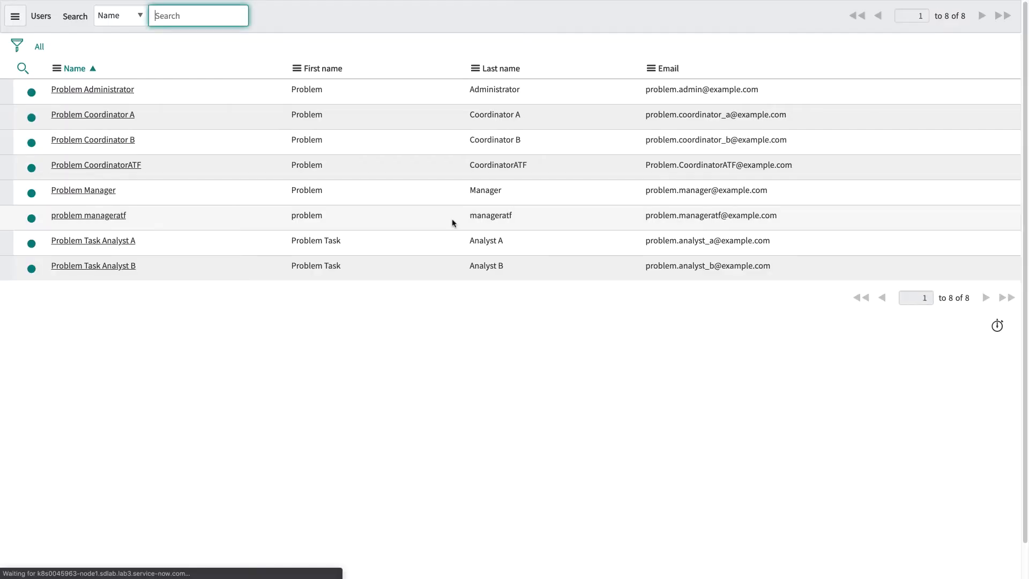
{"action": "left_click", "coordinate": [93, 241]}
{"action": "left_click", "coordinate": [836, 173]}
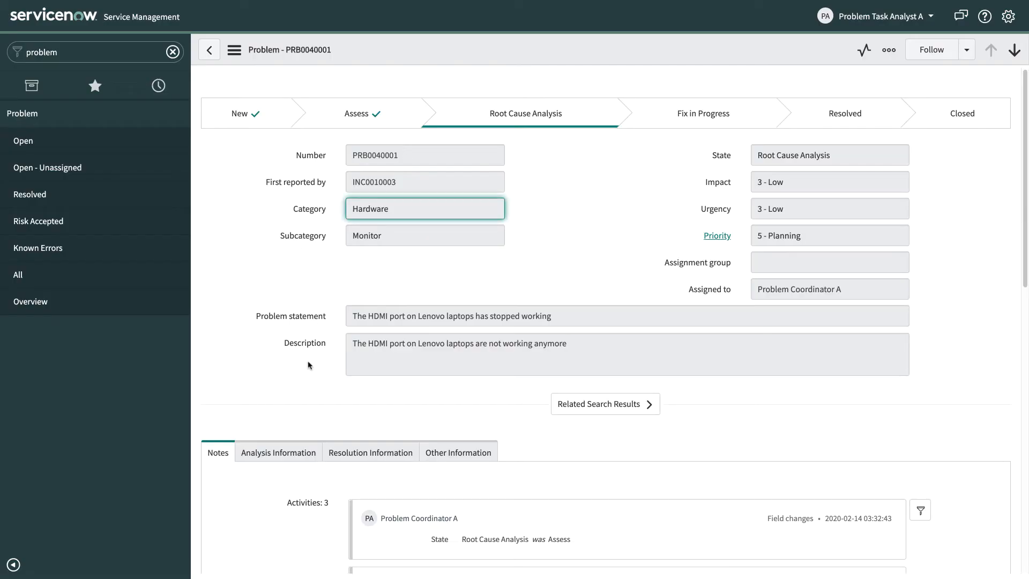
{"action": "scroll", "coordinate": [312, 369], "scroll_direction": "down", "scroll_amount": 3}
{"action": "scroll", "coordinate": [314, 368], "scroll_direction": "down", "scroll_amount": 2}
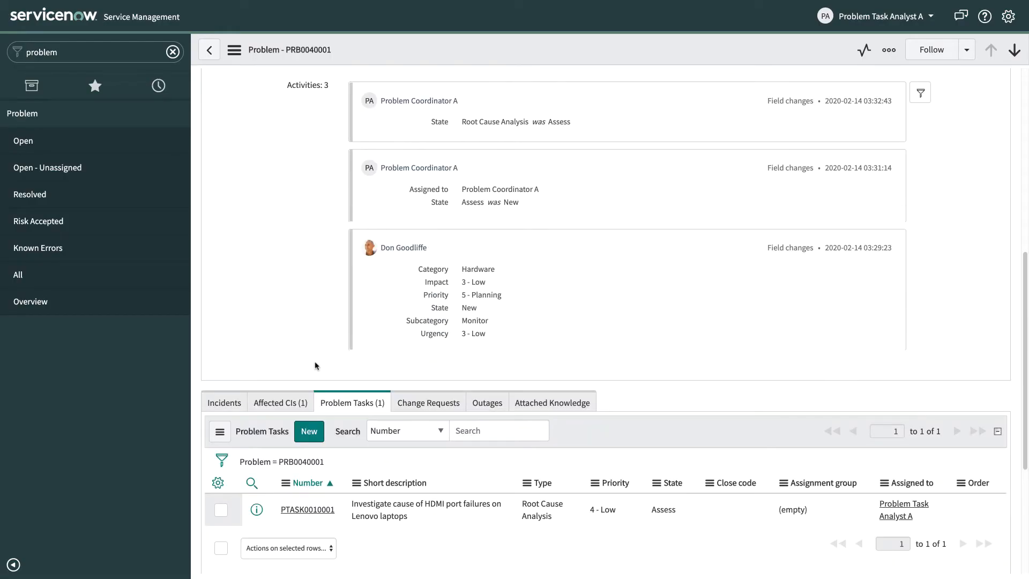
Open PTASK0010001 from the problem and start work on it
{"action": "left_click", "coordinate": [315, 512]}
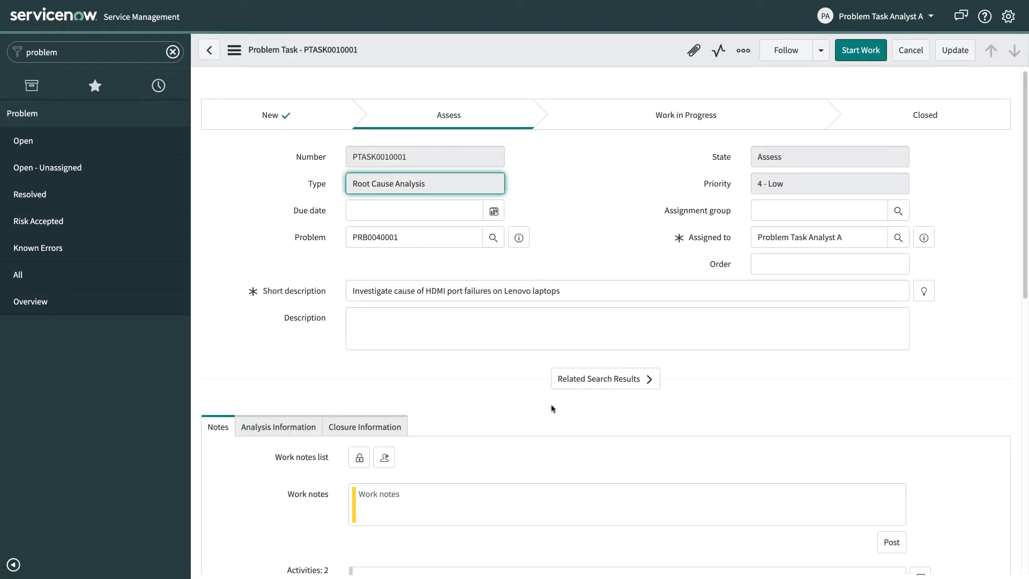
{"action": "left_click", "coordinate": [596, 175]}
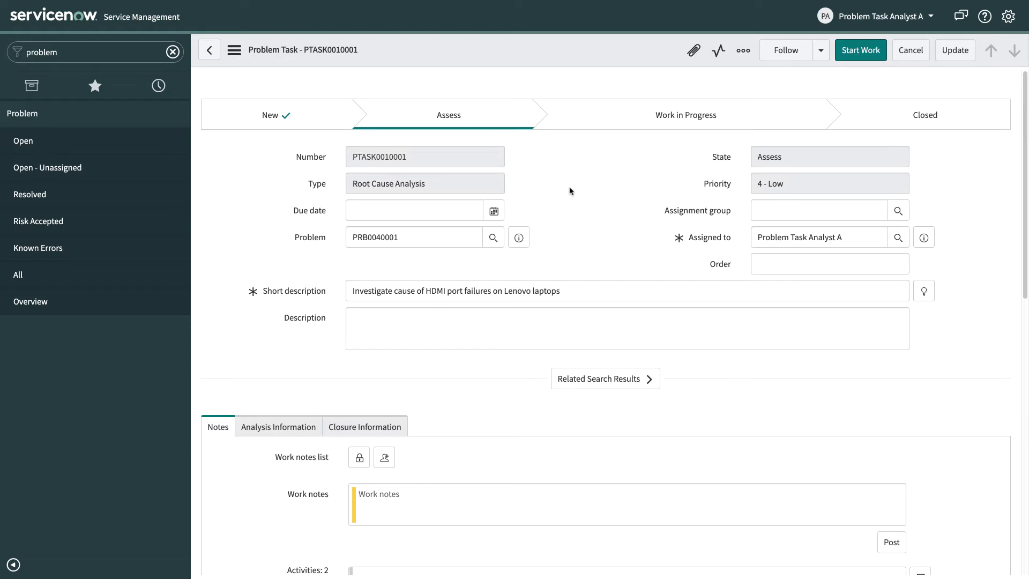
{"action": "left_click", "coordinate": [857, 52]}
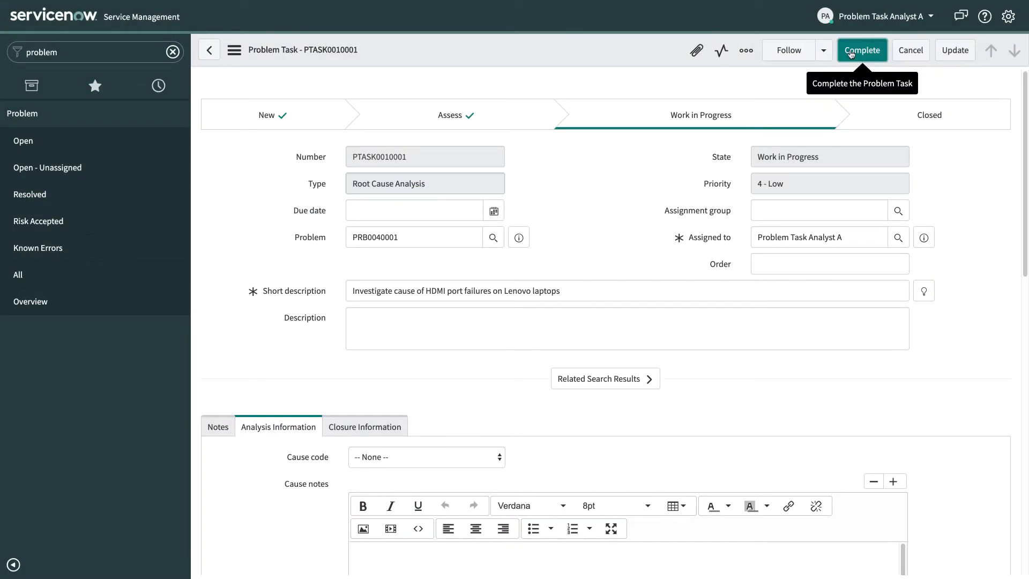
On the Complete form, set Cause code Vendor issue and Vendor Lenovo
{"action": "left_click", "coordinate": [862, 50]}
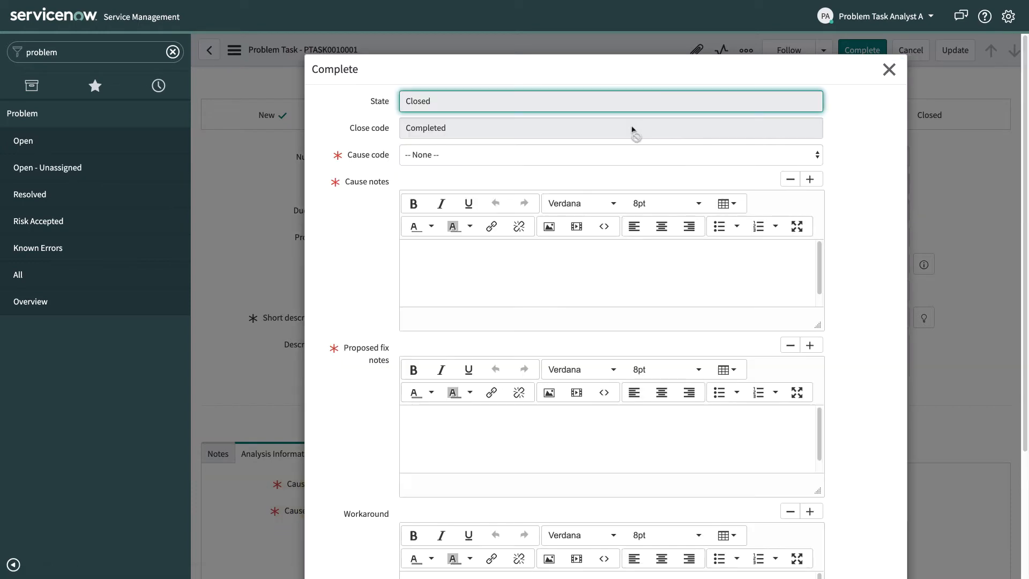
{"action": "left_click", "coordinate": [591, 153]}
{"action": "left_click", "coordinate": [565, 214]}
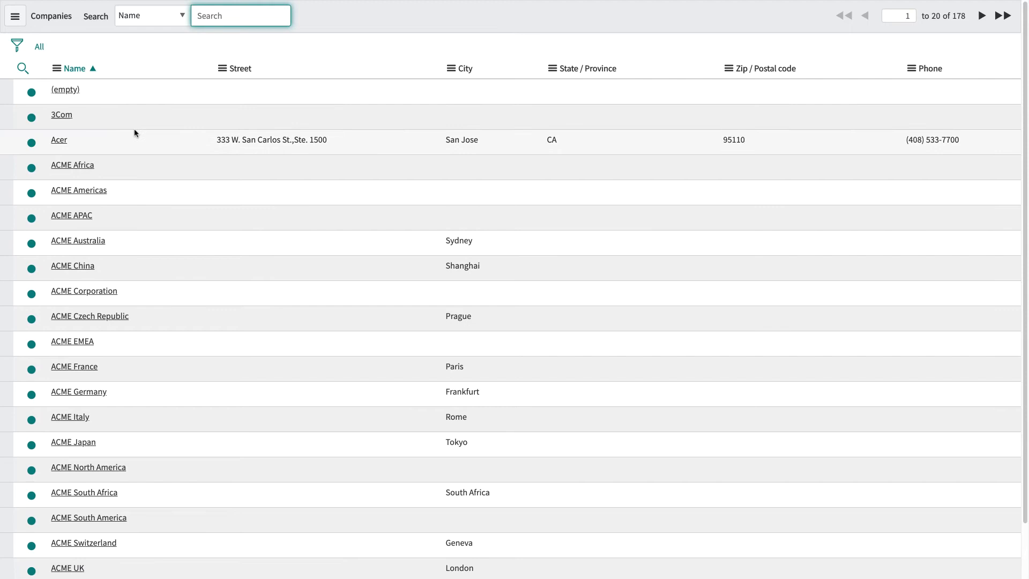
{"action": "type", "text": "leno"}
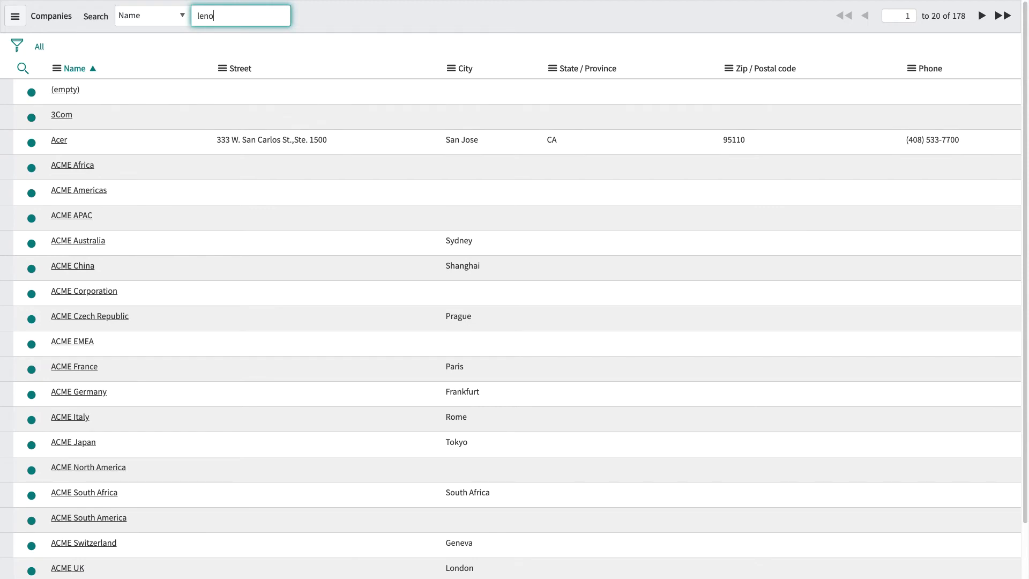
{"action": "type", "text": "vo"}
{"action": "key", "text": "Return"}
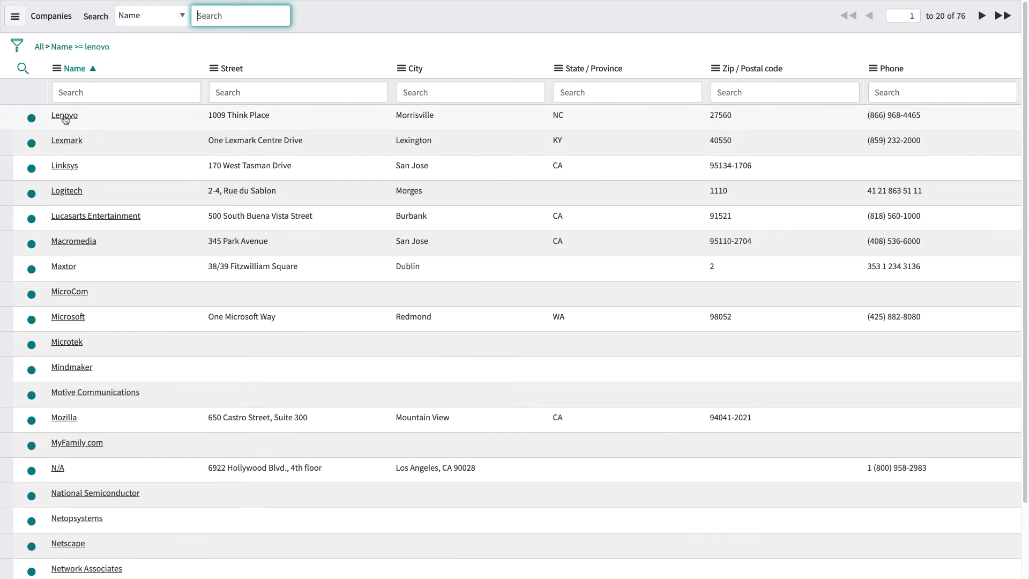
{"action": "left_click", "coordinate": [63, 116]}
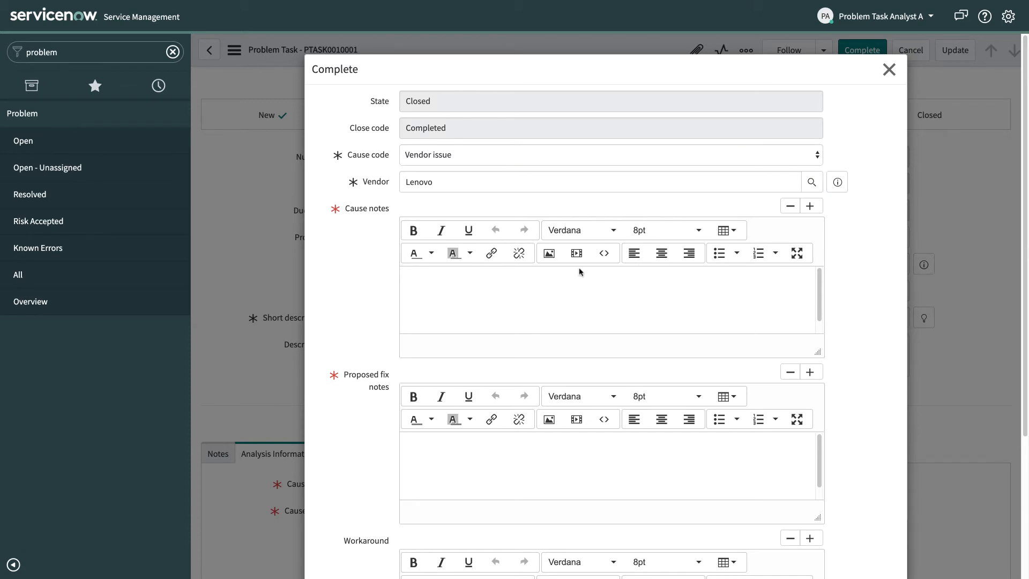
Enter firmware cause notes, fix steps and a restart-the-laptop workaround, then complete the task
{"action": "left_click", "coordinate": [459, 288]}
{"action": "type", "text": "Checked with Lenovo and there was a defect in the firmware that could sometimes cause the HDMI port to become unresponsive after plugging and unplugging from an external screen."}
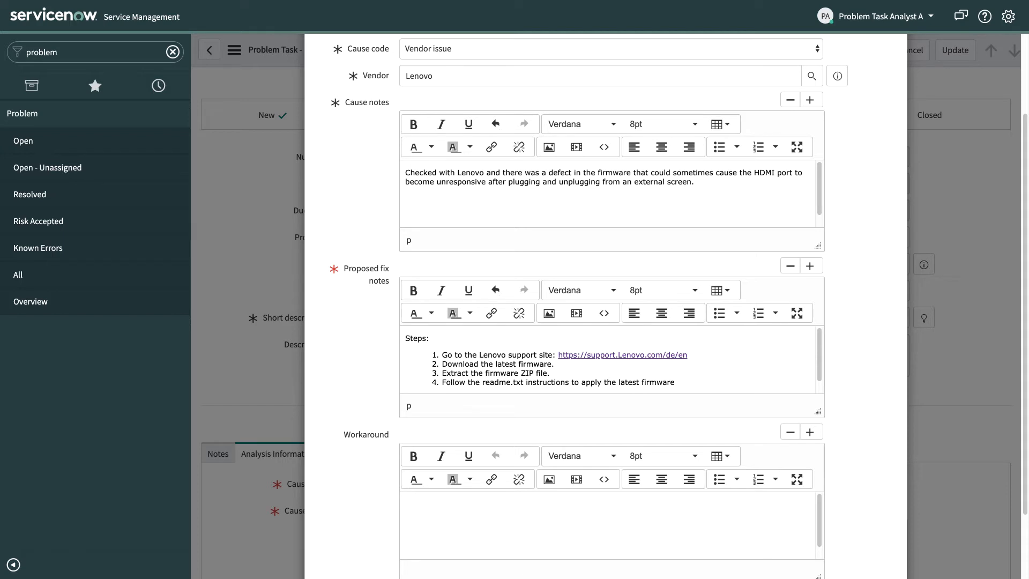
{"action": "left_click", "coordinate": [581, 513]}
{"action": "type", "text": "Restart the laptop as a short-term workaround."}
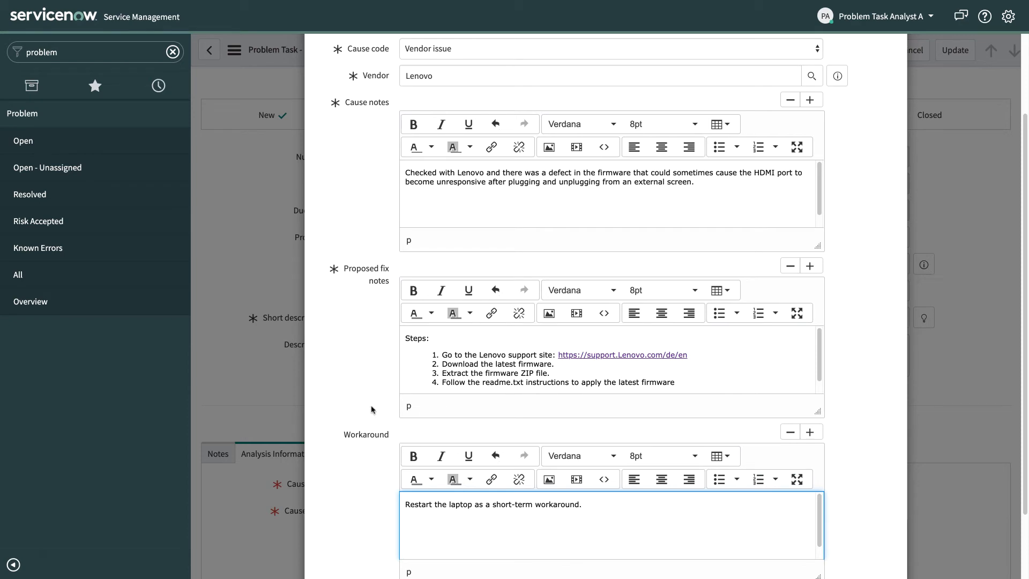
{"action": "scroll", "coordinate": [370, 411], "scroll_direction": "down", "scroll_amount": 2}
{"action": "scroll", "coordinate": [371, 410], "scroll_direction": "up", "scroll_amount": 5}
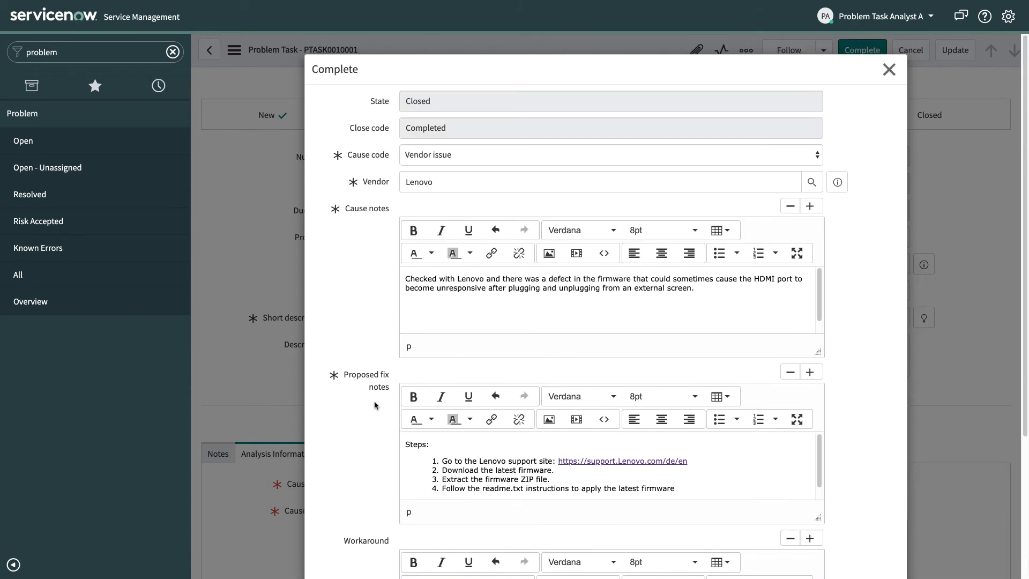
{"action": "scroll", "coordinate": [376, 405], "scroll_direction": "down", "scroll_amount": 3}
{"action": "scroll", "coordinate": [376, 405], "scroll_direction": "down", "scroll_amount": 1}
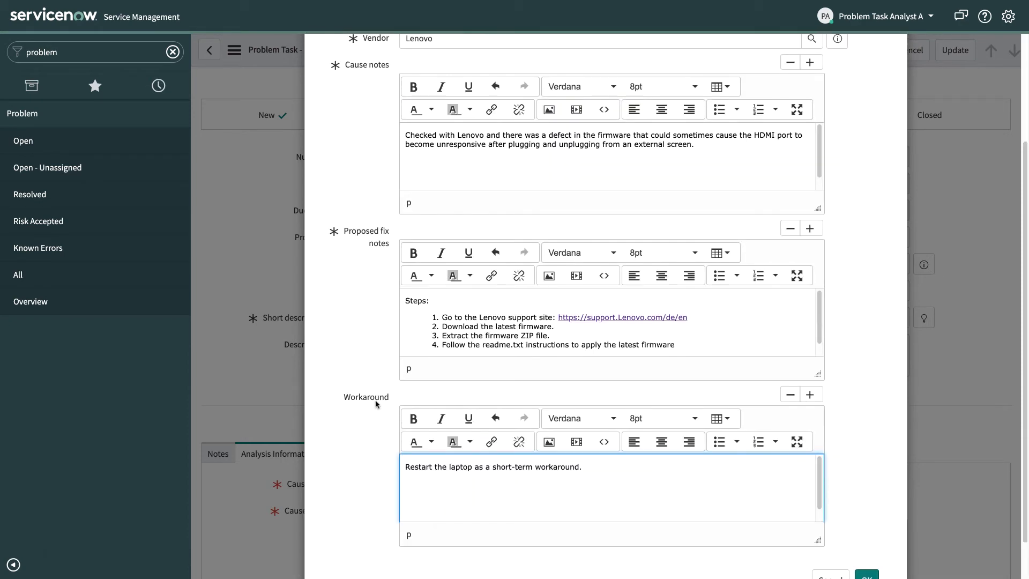
{"action": "left_click", "coordinate": [865, 529]}
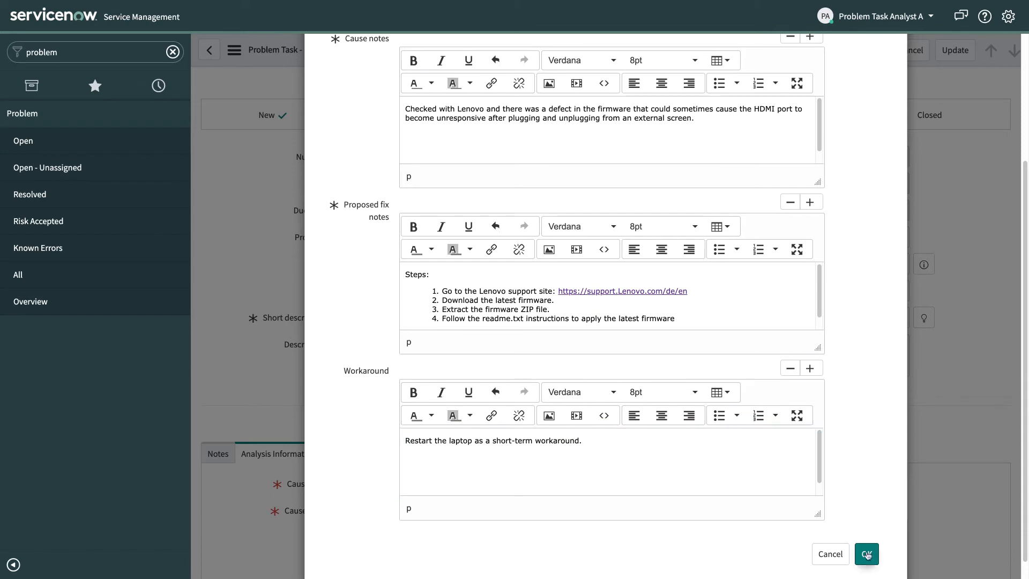
{"action": "left_click", "coordinate": [867, 555]}
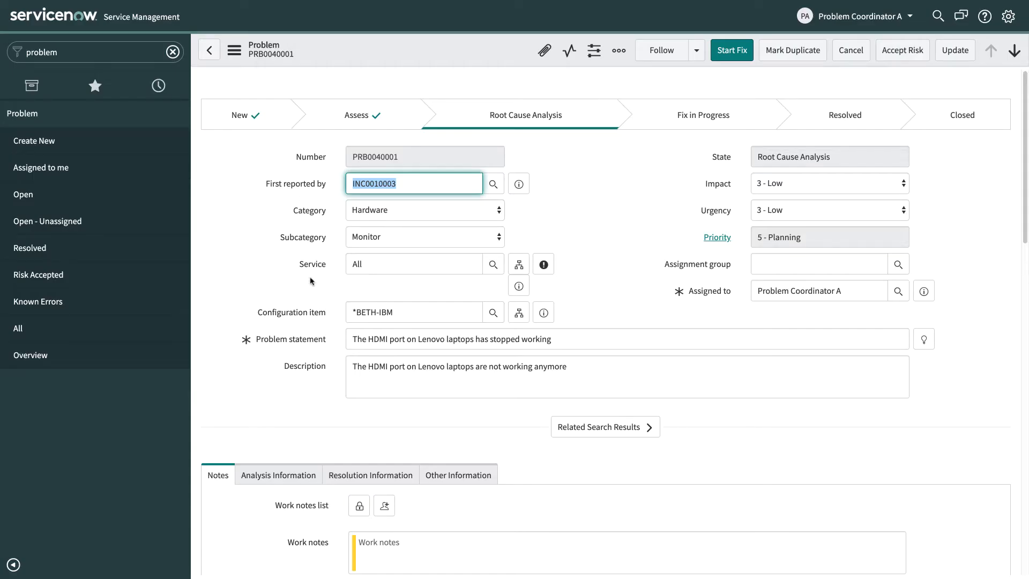
{"action": "scroll", "coordinate": [310, 279], "scroll_direction": "down", "scroll_amount": 1}
{"action": "scroll", "coordinate": [310, 280], "scroll_direction": "down", "scroll_amount": 2}
{"action": "scroll", "coordinate": [312, 281], "scroll_direction": "down", "scroll_amount": 1}
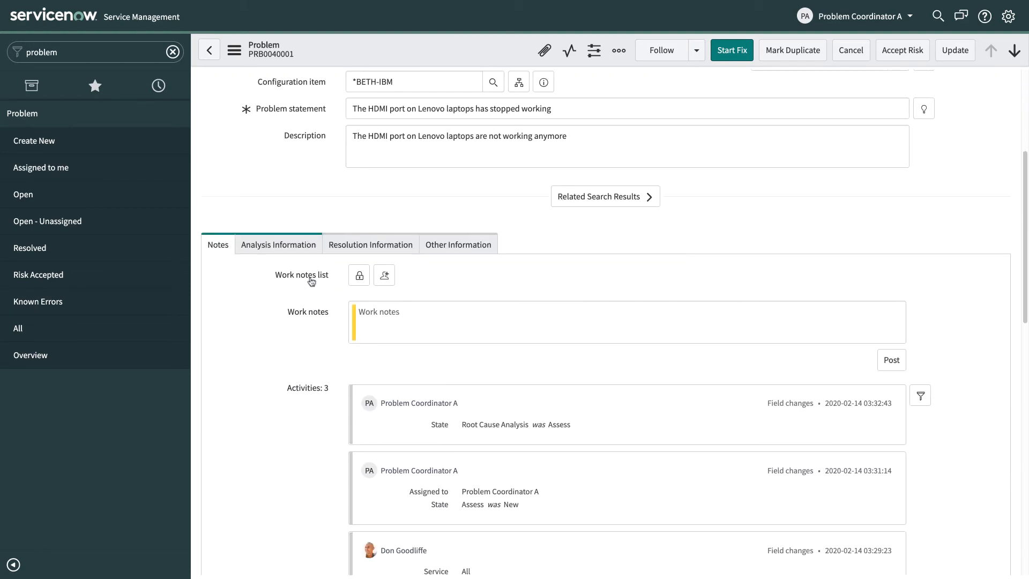
{"action": "scroll", "coordinate": [312, 281], "scroll_direction": "down", "scroll_amount": 1}
{"action": "scroll", "coordinate": [310, 279], "scroll_direction": "down", "scroll_amount": 2}
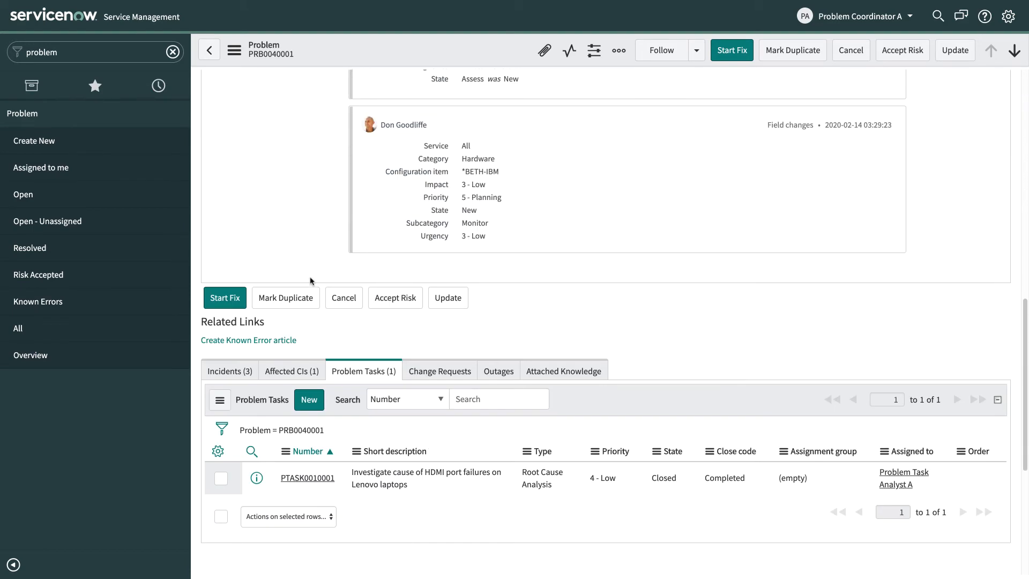
{"action": "scroll", "coordinate": [311, 289], "scroll_direction": "down", "scroll_amount": 5}
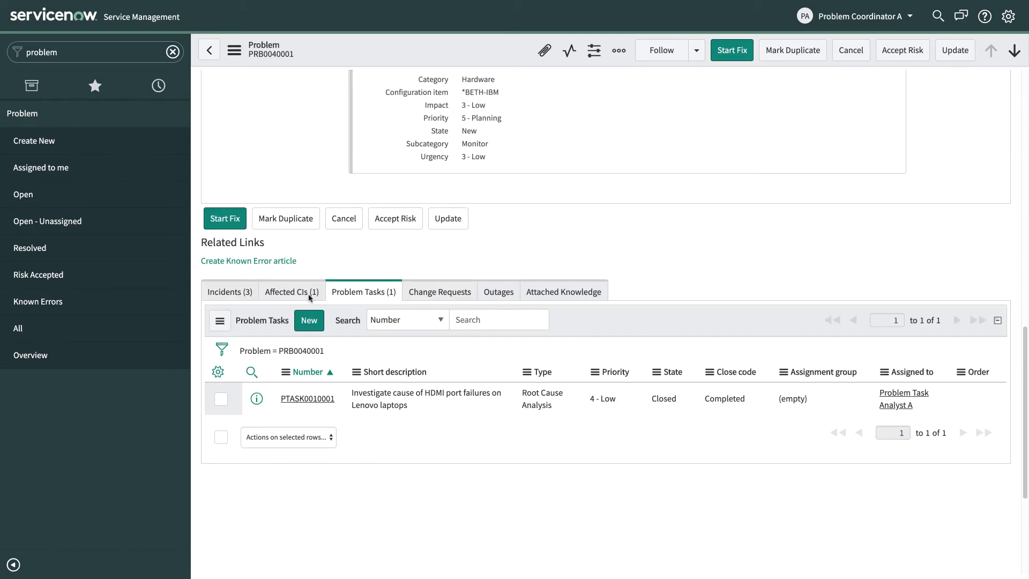
Open closed problem task PTASK0010001 and select its proposed fix steps
{"action": "left_click", "coordinate": [308, 399]}
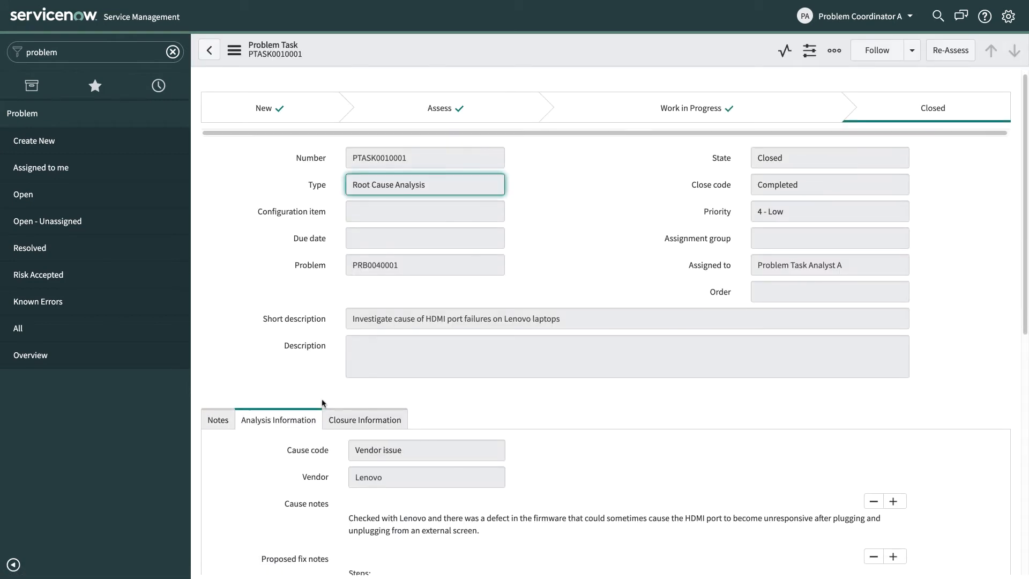
{"action": "scroll", "coordinate": [322, 402], "scroll_direction": "down", "scroll_amount": 3}
{"action": "left_click_drag", "start_coordinate": [617, 425], "coordinate": [347, 367]}
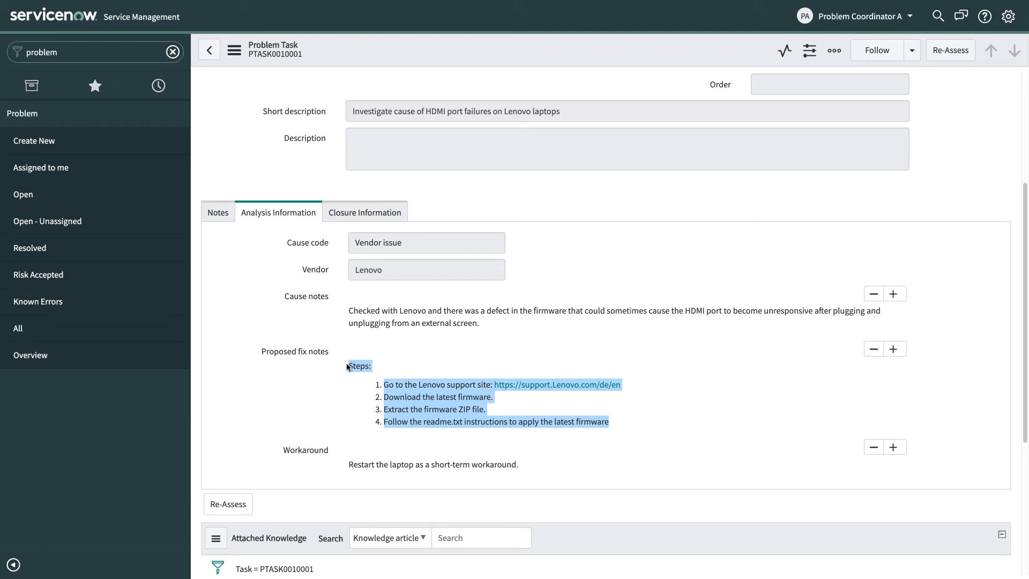
{"action": "scroll", "coordinate": [347, 367], "scroll_direction": "up", "scroll_amount": 3}
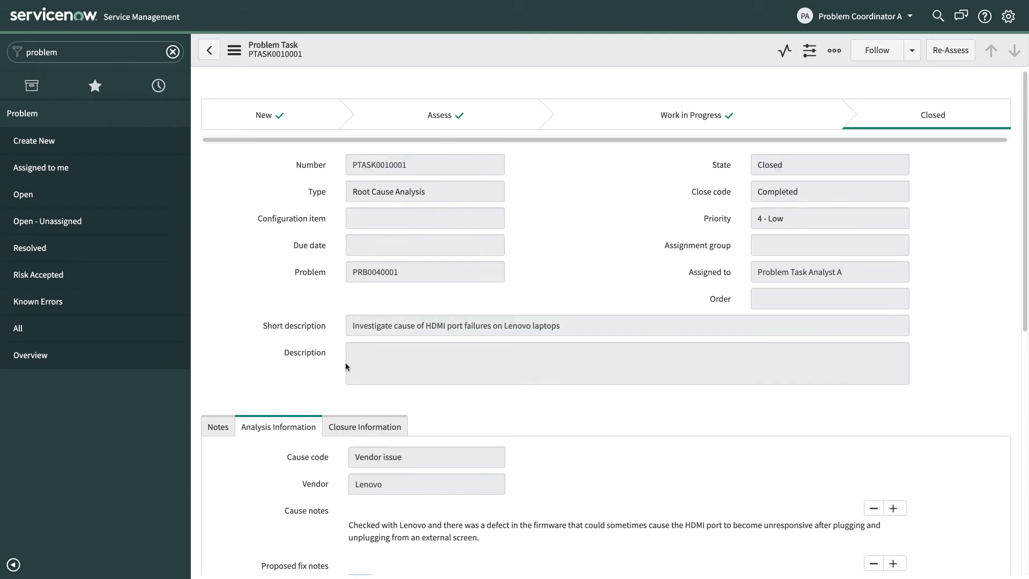
Paste the copied firmware fix steps into PRB0040001's Fix notes under Resolution Information
{"action": "left_click", "coordinate": [211, 52]}
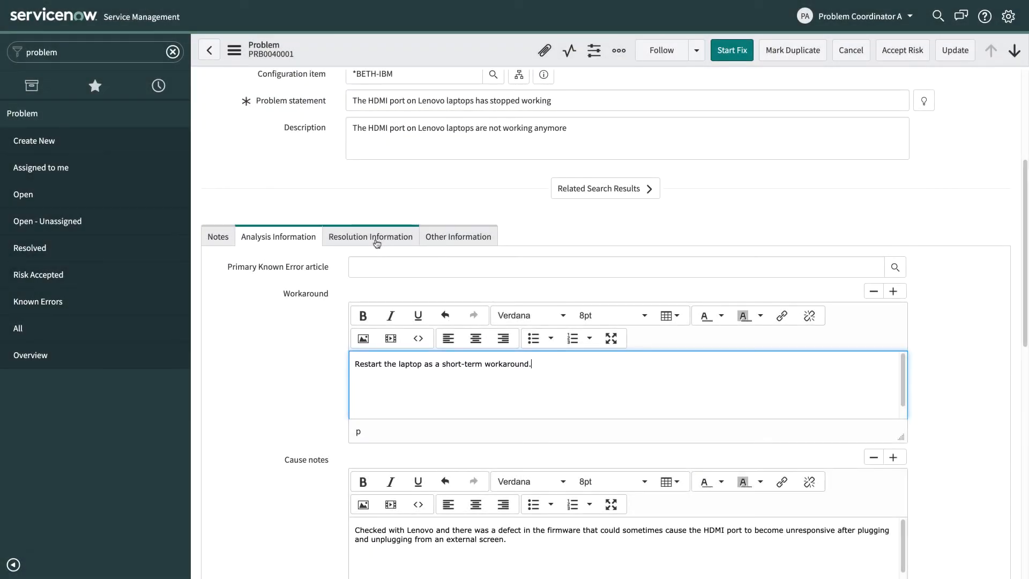
{"action": "left_click", "coordinate": [376, 241]}
{"action": "left_click", "coordinate": [450, 377]}
{"action": "type", "text": "Steps: Go to the Lenovo support site: https://support.Lenovo.com/de/en Download the latest firmware. Extract the firmware ZIP file. Follow the readme.txt instructions to apply the latest firmware"}
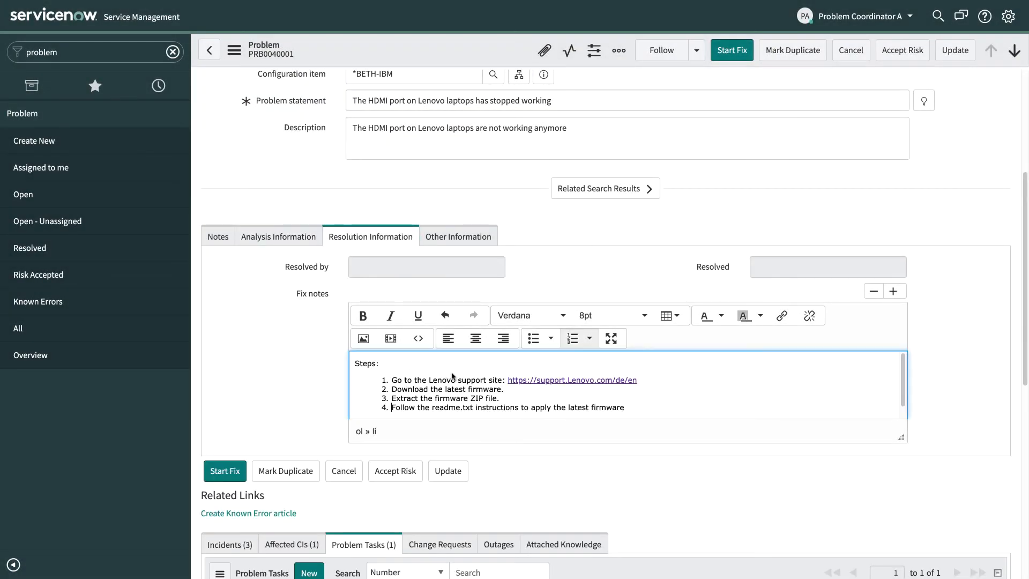
{"action": "left_click", "coordinate": [582, 270]}
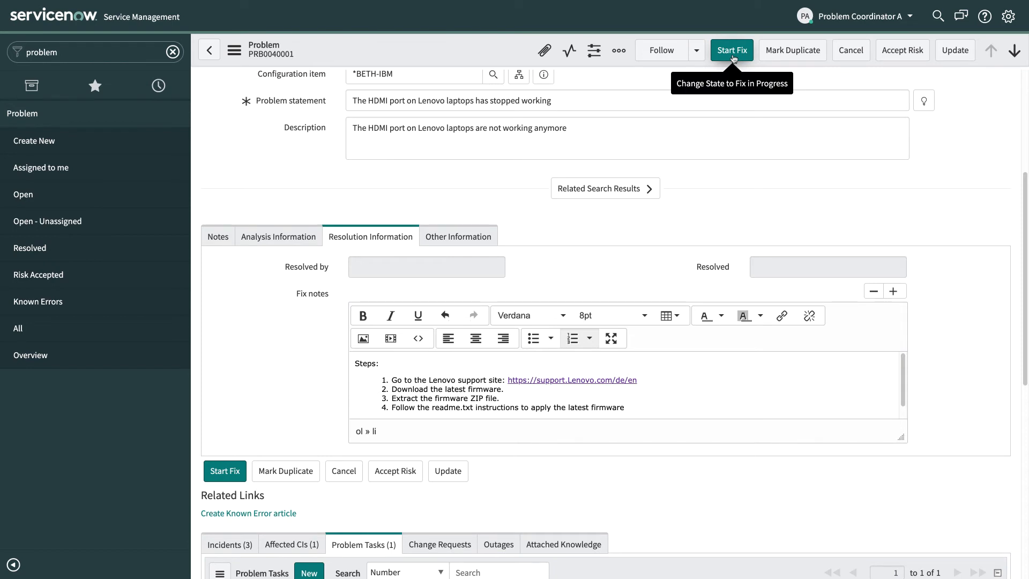
Move PRB0040001 to Fix in Progress and communicate its workaround
{"action": "left_click", "coordinate": [732, 53]}
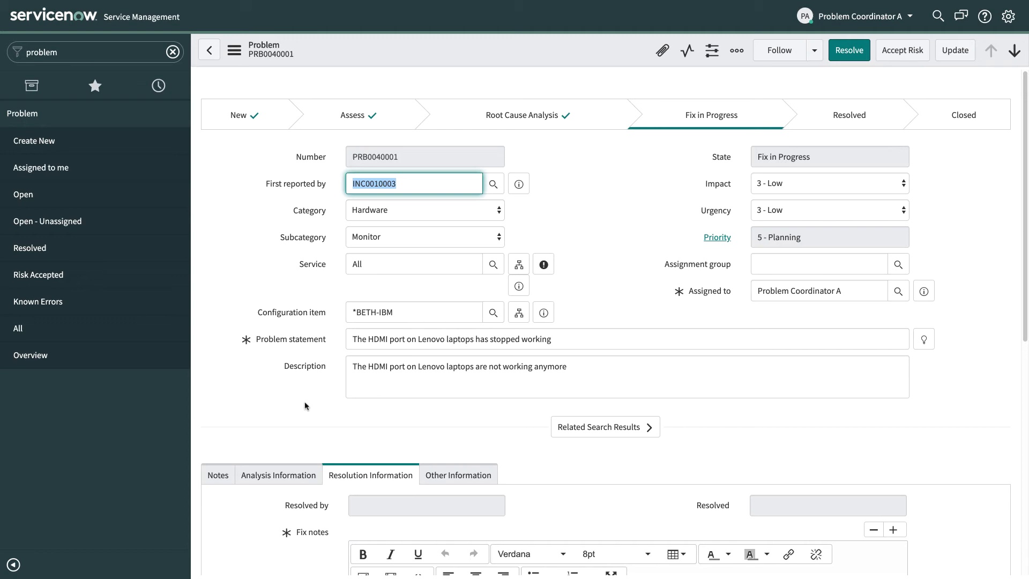
{"action": "scroll", "coordinate": [304, 405], "scroll_direction": "down", "scroll_amount": 4}
{"action": "scroll", "coordinate": [310, 394], "scroll_direction": "down", "scroll_amount": 1}
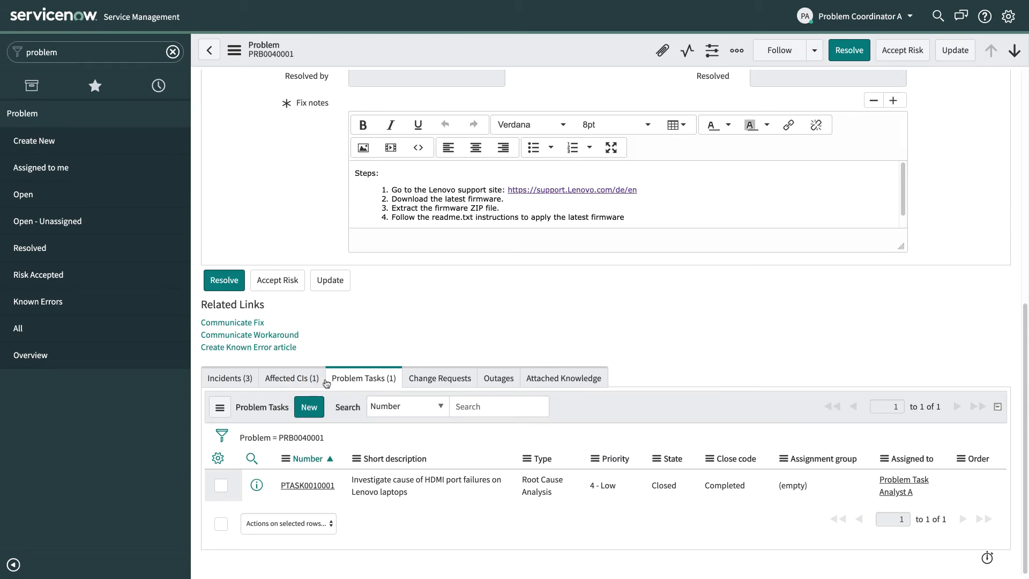
{"action": "left_click", "coordinate": [444, 376]}
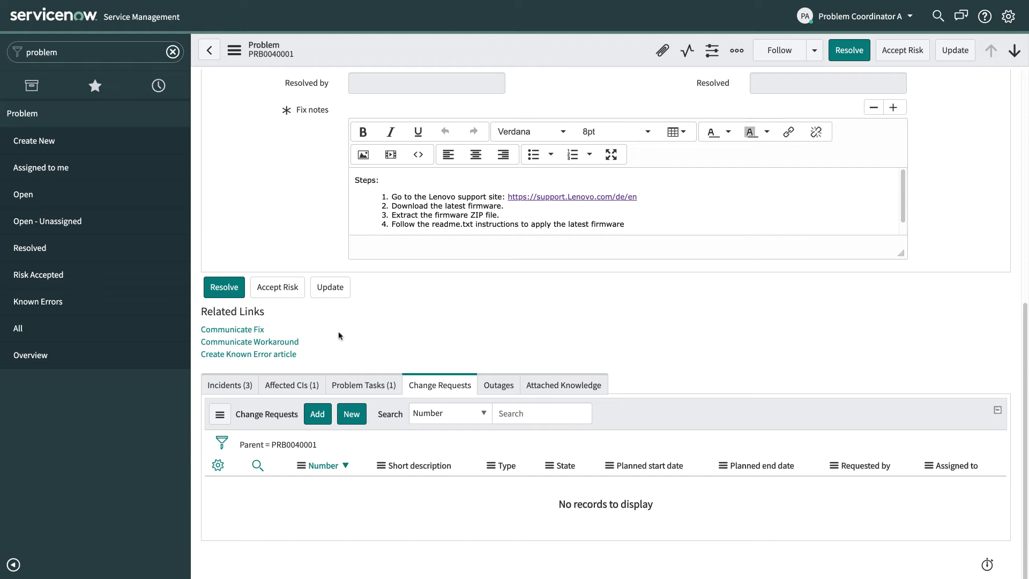
{"action": "left_click", "coordinate": [281, 341]}
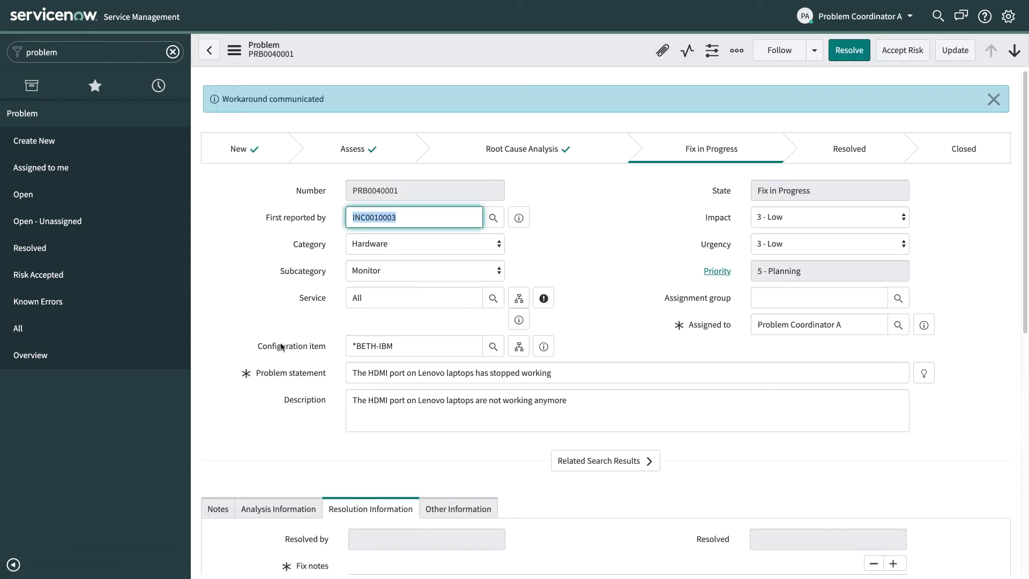
{"action": "left_click", "coordinate": [994, 99]}
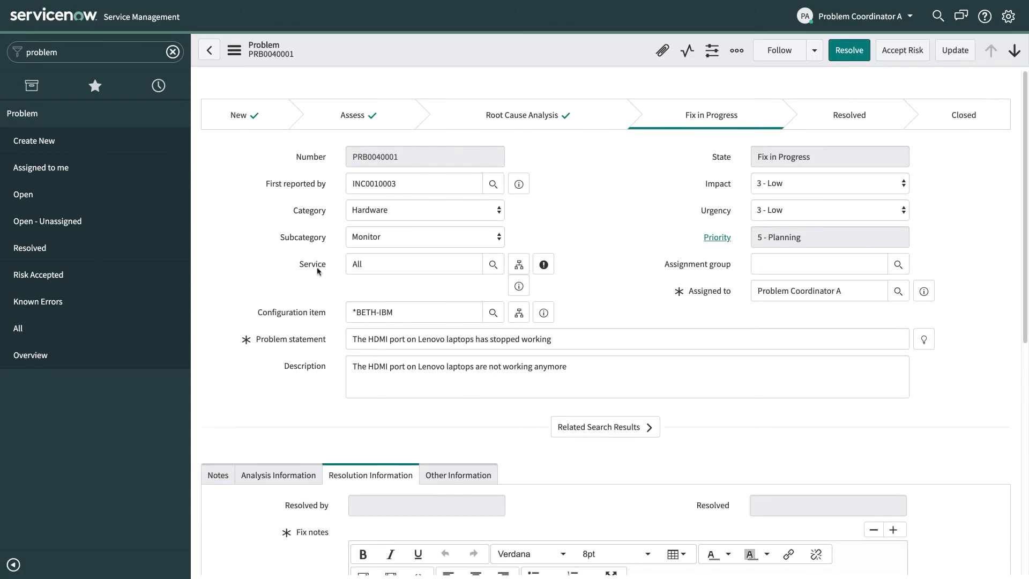
{"action": "scroll", "coordinate": [242, 321], "scroll_direction": "down", "scroll_amount": 2}
{"action": "scroll", "coordinate": [235, 346], "scroll_direction": "down", "scroll_amount": 3}
{"action": "scroll", "coordinate": [235, 346], "scroll_direction": "down", "scroll_amount": 1}
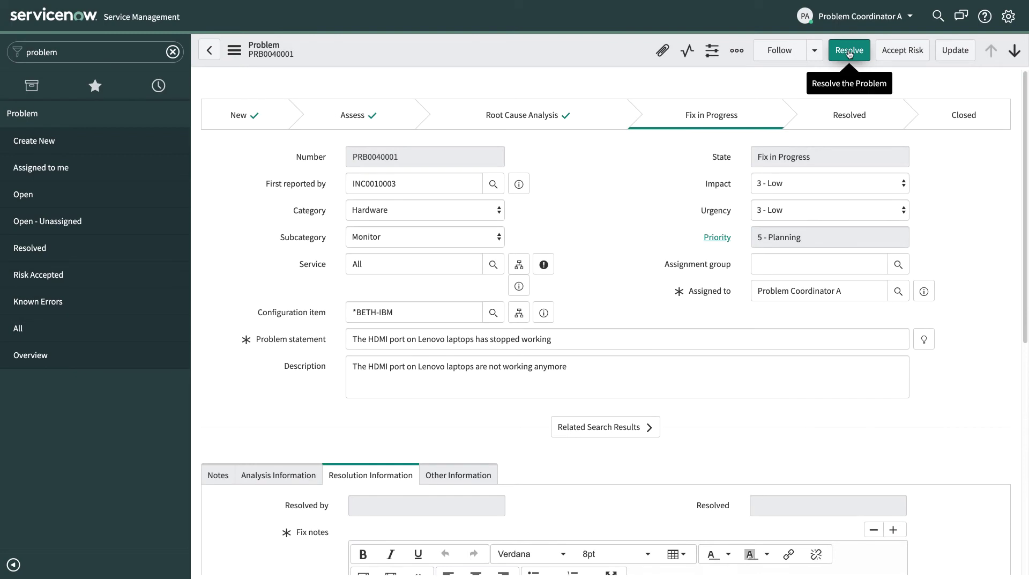
Resolve PRB0040001 with Fix Applied, then complete it to Closed
{"action": "left_click", "coordinate": [849, 50]}
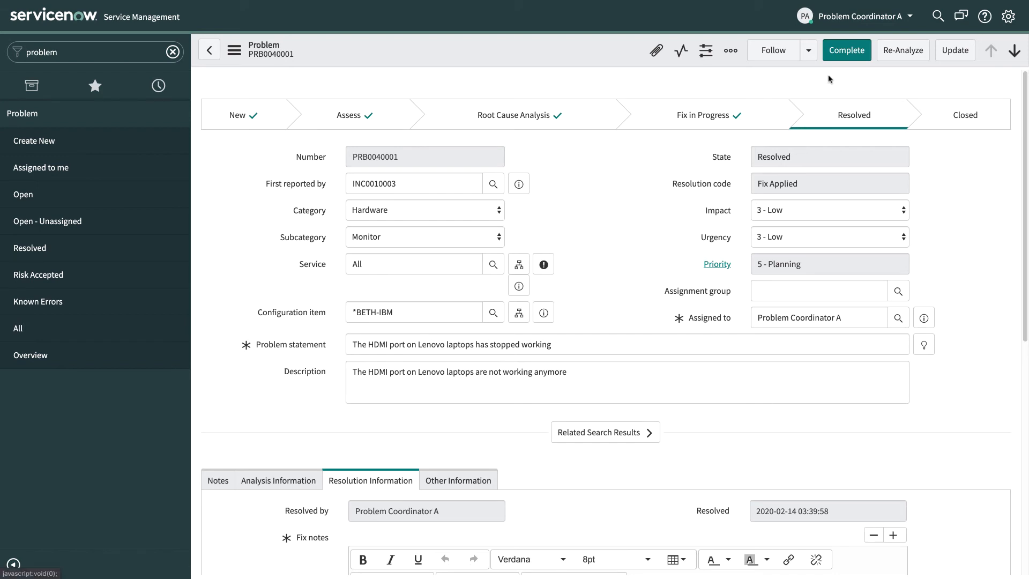
{"action": "left_click", "coordinate": [846, 50]}
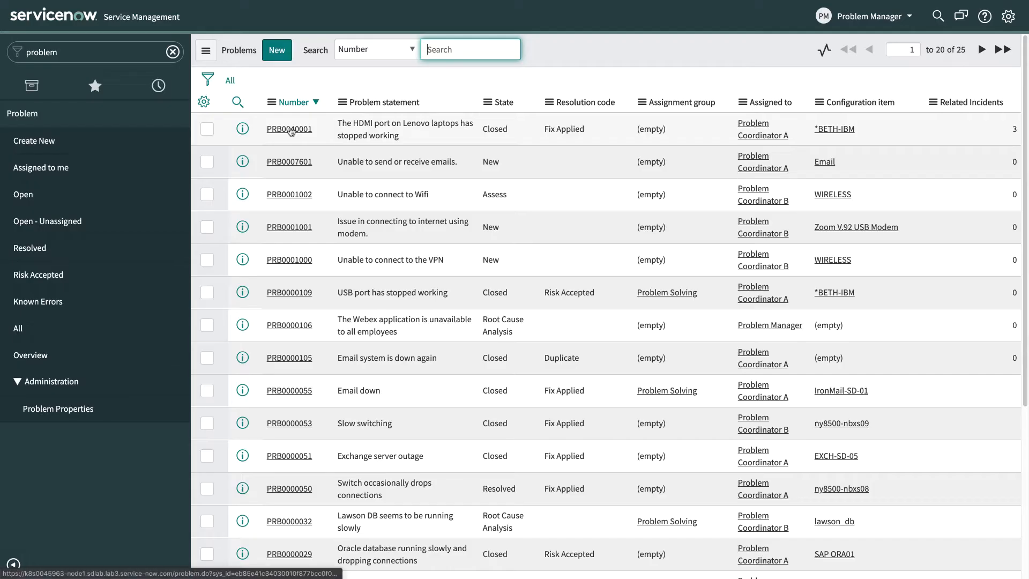
As Problem Manager, reopen closed PRB0040001 and send it back to Root Cause Analysis
{"action": "left_click", "coordinate": [291, 131]}
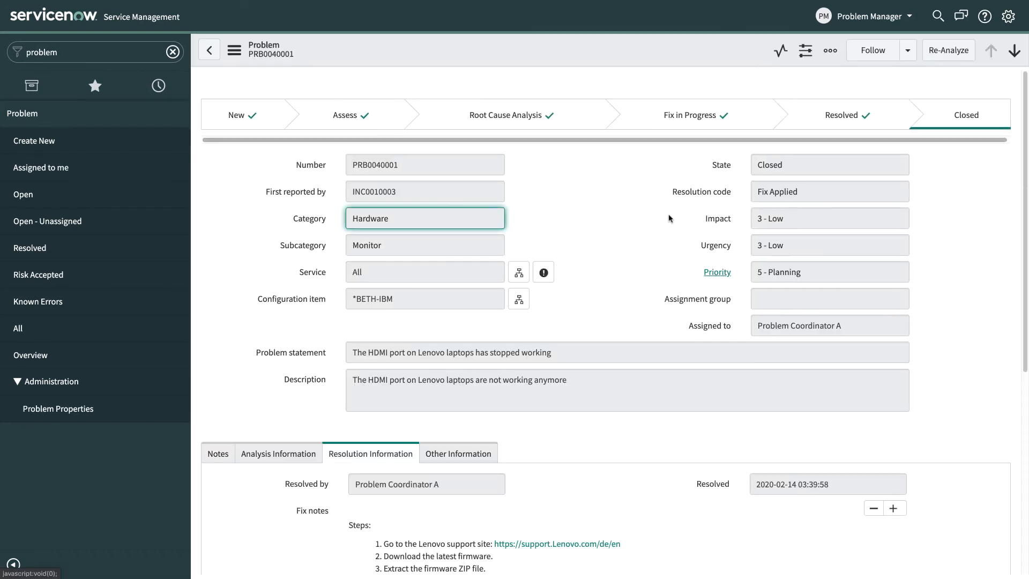
{"action": "left_click", "coordinate": [944, 53]}
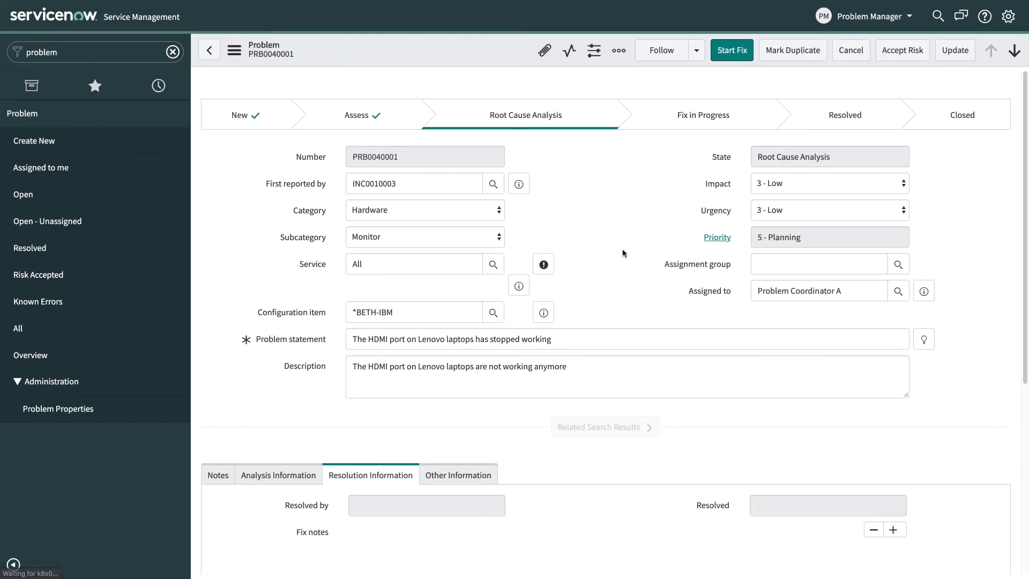
{"action": "left_click", "coordinate": [594, 226]}
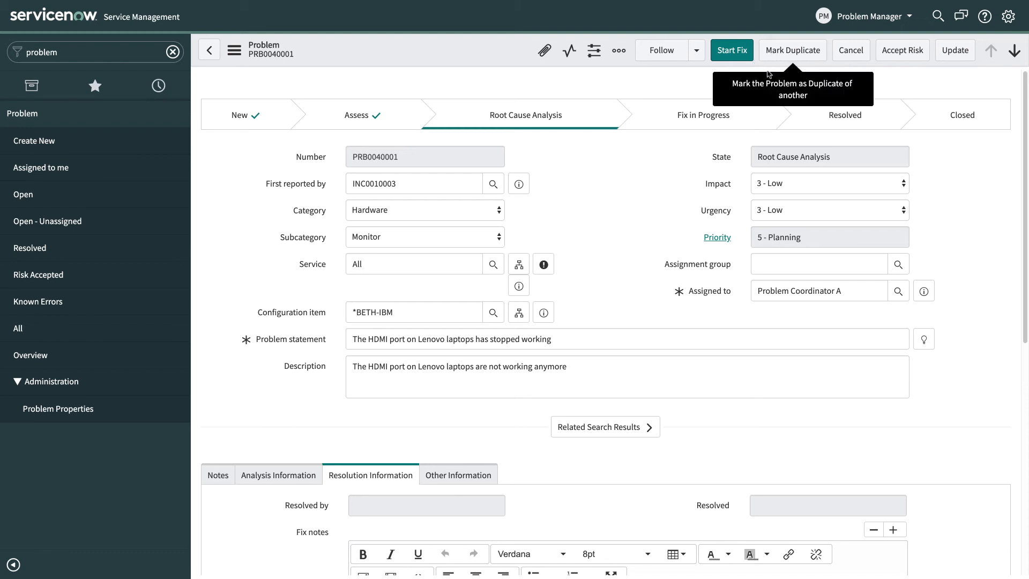
Accept the risk on PRB0040001 with the lack-of-funds reason and workaround applied, closing it
{"action": "left_click", "coordinate": [904, 53]}
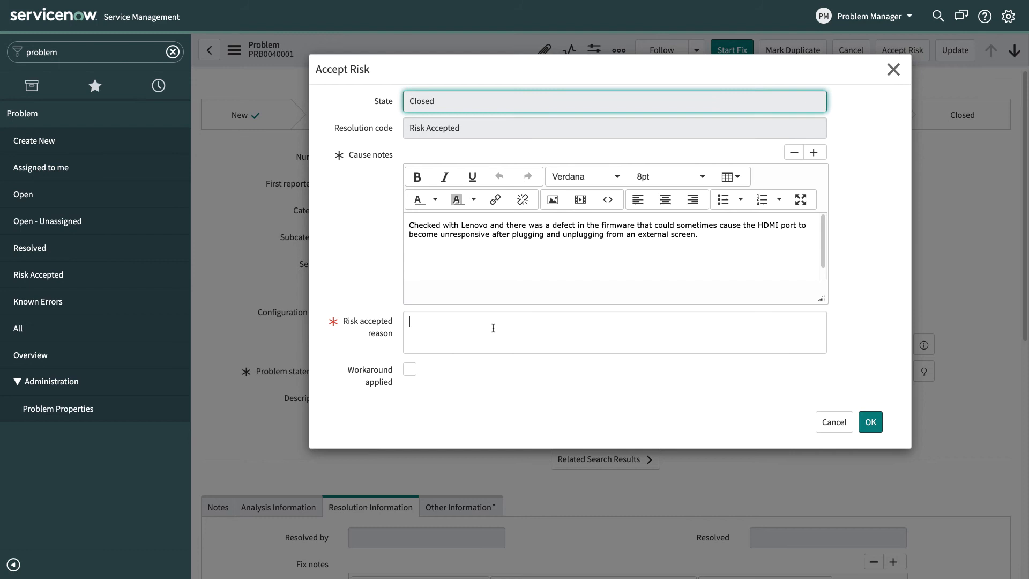
{"action": "type", "text": "Checked with the business stakeholders and we do not have the funds to carry out this fix across our organization. Will review in 6 months."}
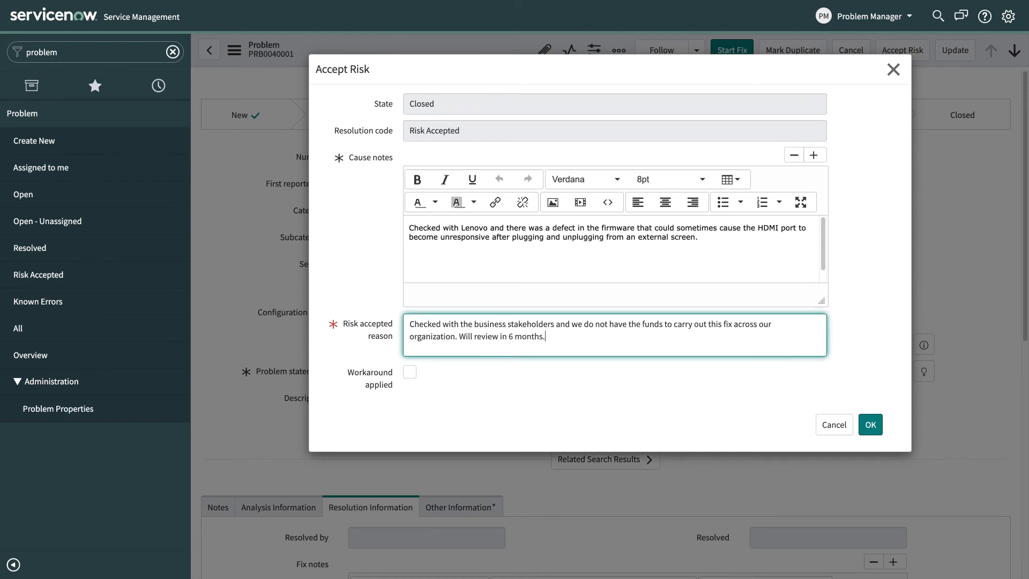
{"action": "left_click", "coordinate": [409, 373]}
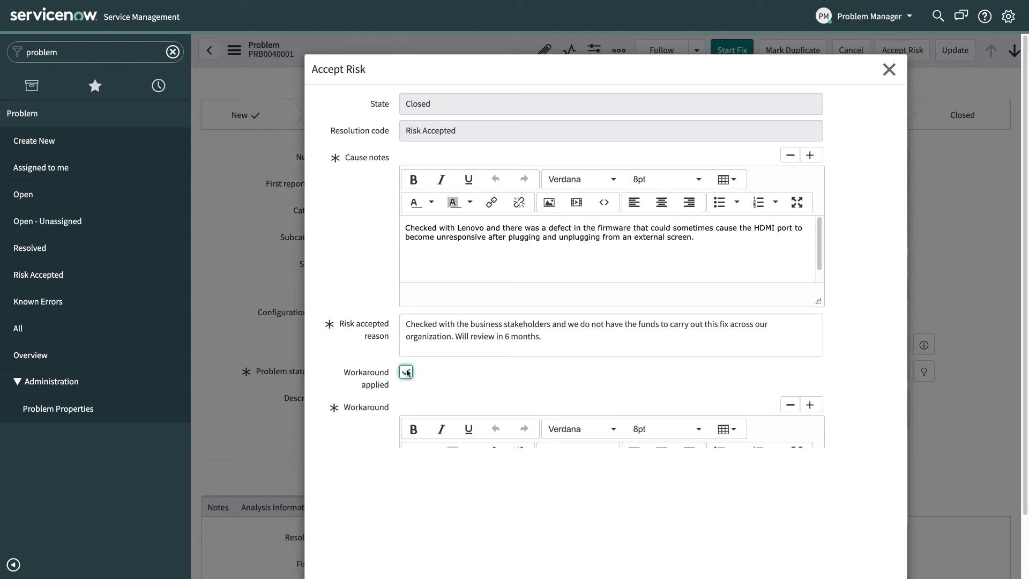
{"action": "scroll", "coordinate": [873, 422], "scroll_direction": "down", "scroll_amount": 2}
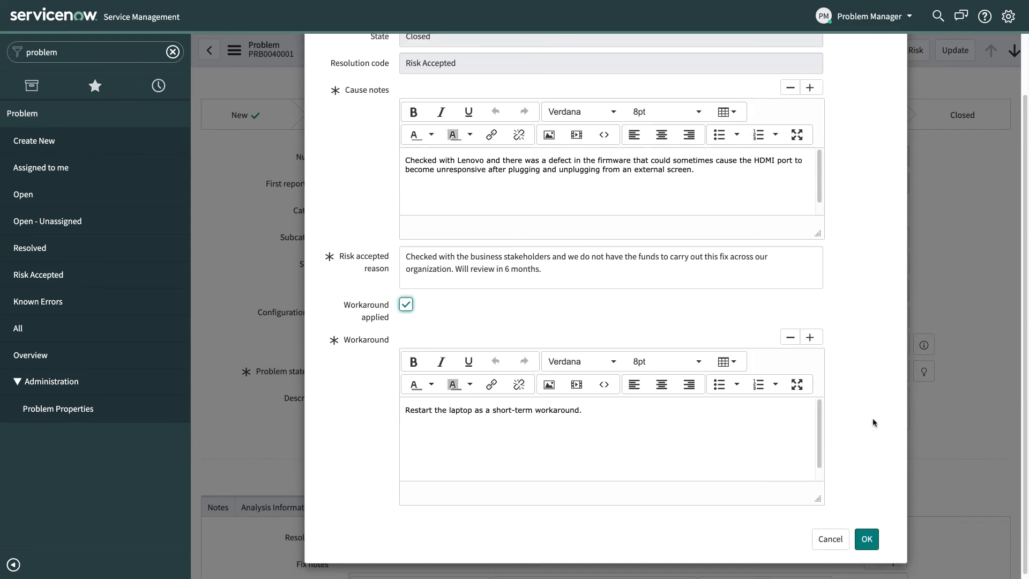
{"action": "left_click", "coordinate": [866, 536]}
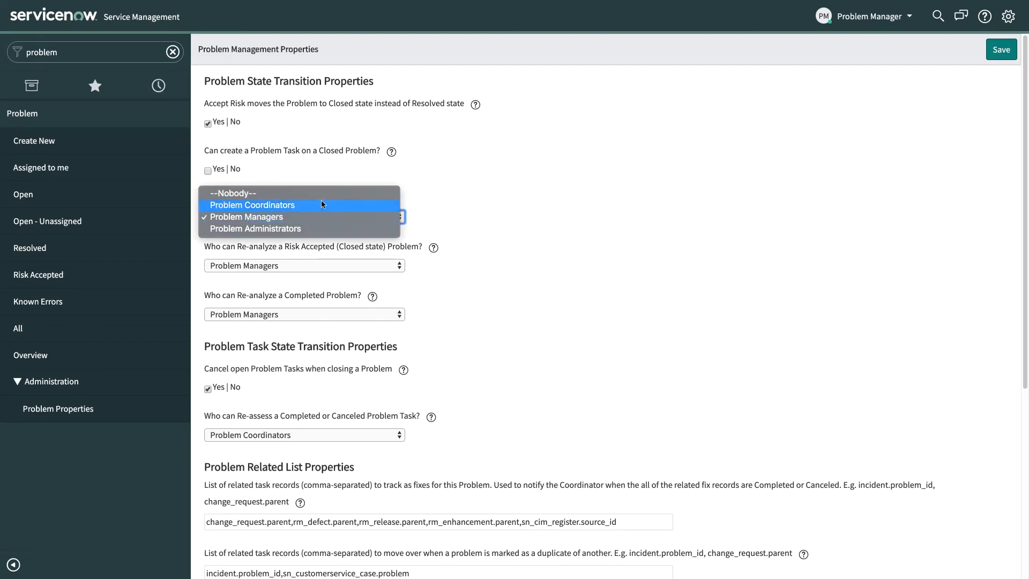
Set re-analyze of canceled, risk-accepted and completed problems and re-assess of finished tasks to --Nobody--
{"action": "left_click", "coordinate": [321, 194]}
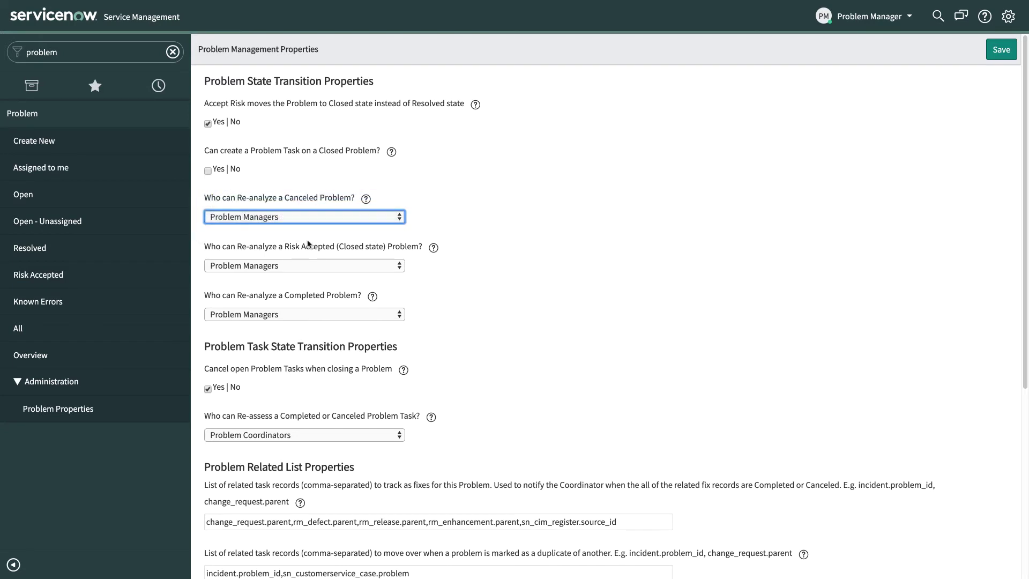
{"action": "left_click", "coordinate": [305, 269]}
{"action": "left_click", "coordinate": [304, 242]}
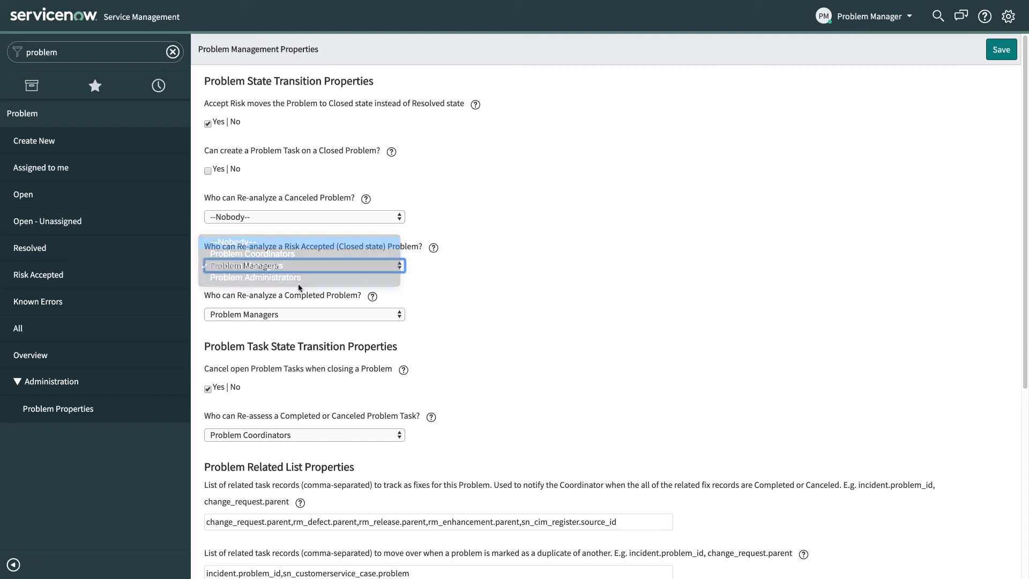
{"action": "left_click", "coordinate": [296, 320]}
{"action": "left_click", "coordinate": [294, 292]}
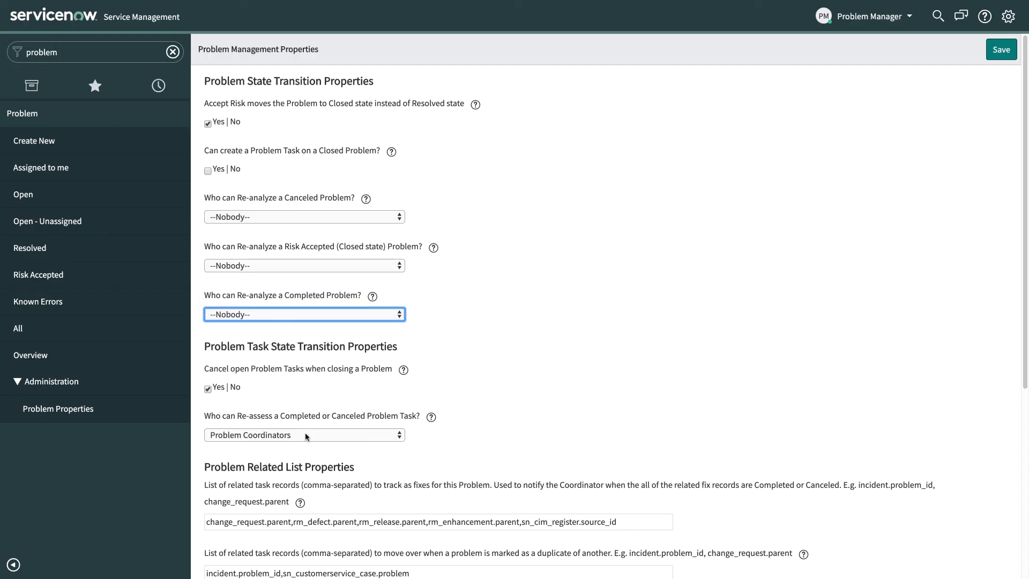
{"action": "left_click", "coordinate": [302, 435]}
{"action": "left_click", "coordinate": [301, 422]}
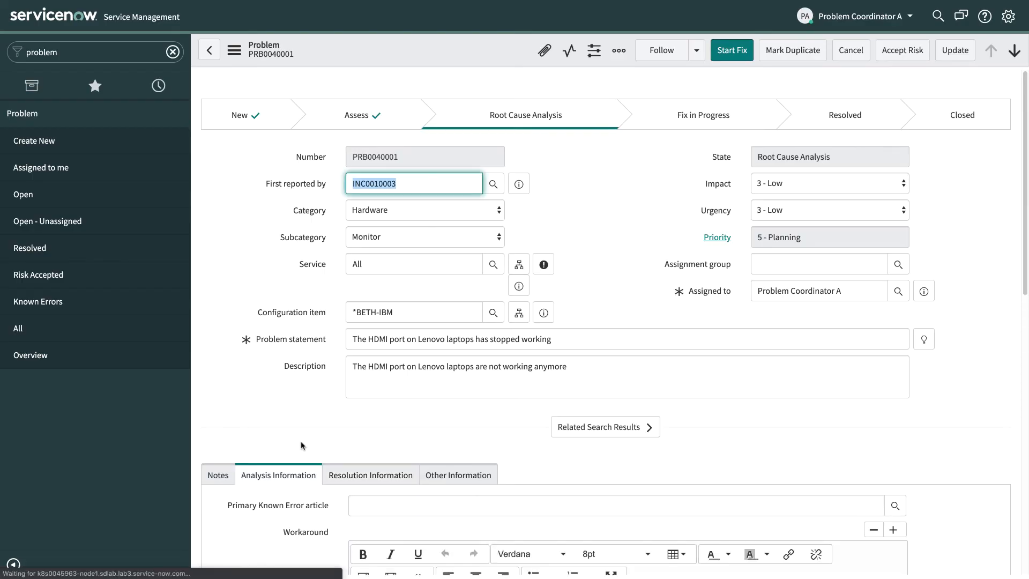
{"action": "scroll", "coordinate": [322, 429], "scroll_direction": "down", "scroll_amount": 5}
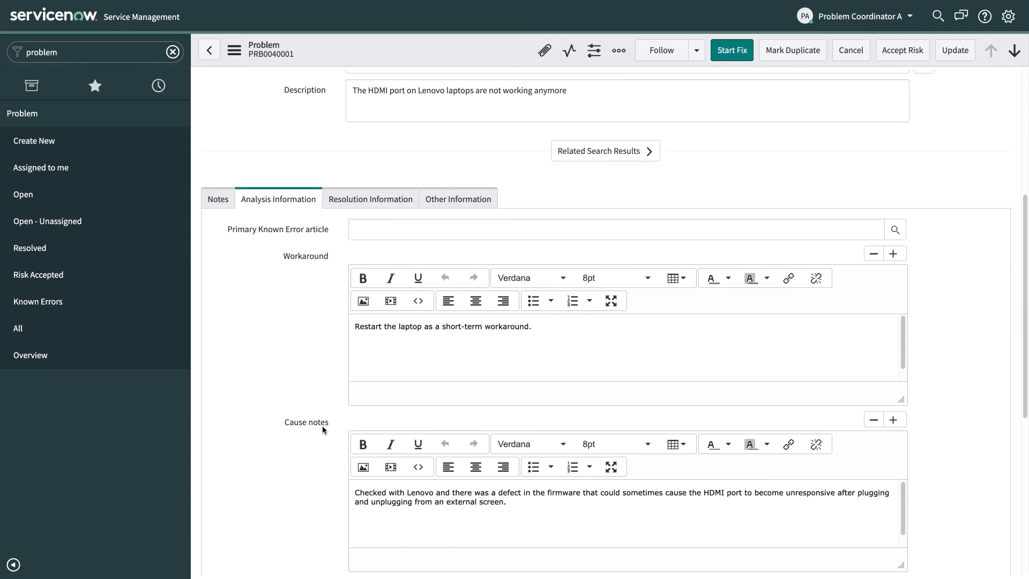
{"action": "scroll", "coordinate": [322, 430], "scroll_direction": "down", "scroll_amount": 1}
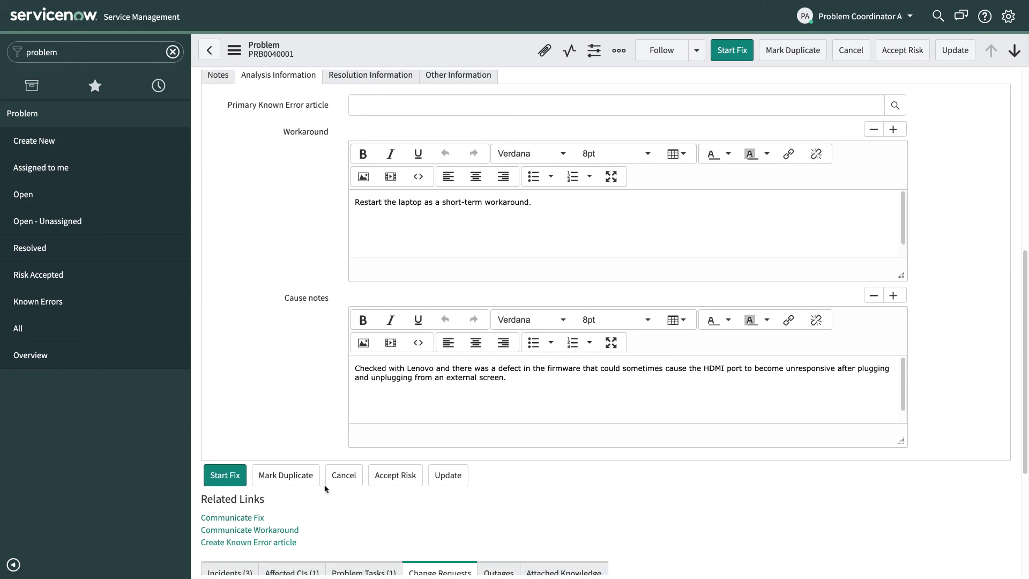
Create a Known Error article from PRB0040001 via Related Links
{"action": "left_click", "coordinate": [260, 544]}
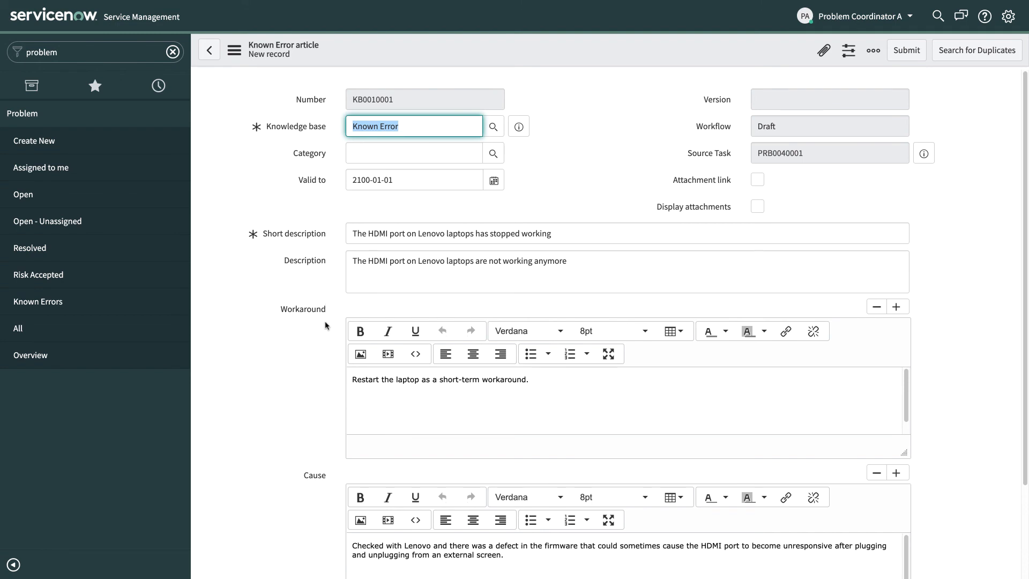
{"action": "scroll", "coordinate": [325, 362], "scroll_direction": "down", "scroll_amount": 3}
{"action": "scroll", "coordinate": [325, 363], "scroll_direction": "up", "scroll_amount": 3}
Save known error article KB0010001 as a draft and publish it as v1.0
{"action": "right_click", "coordinate": [654, 49]}
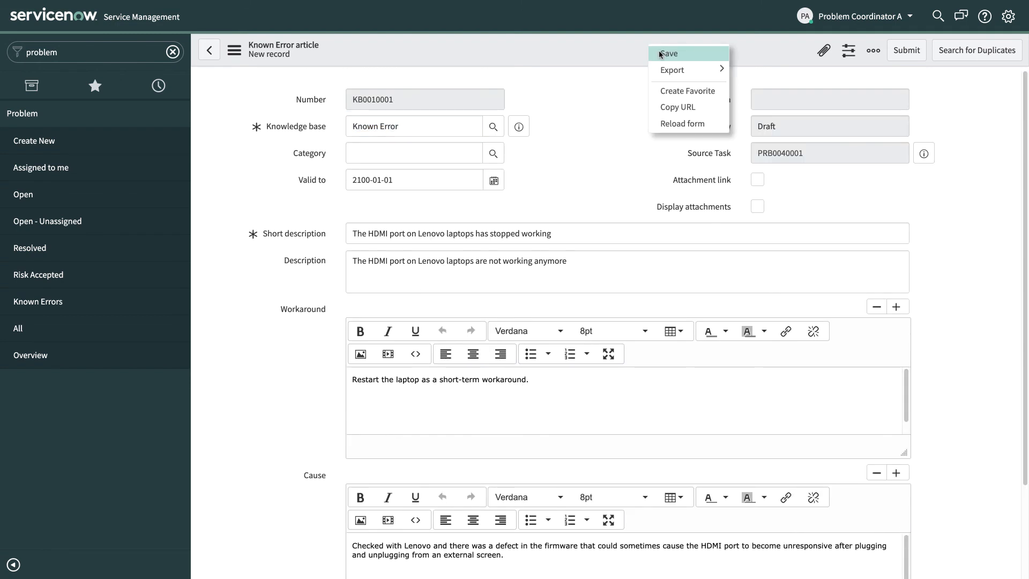
{"action": "left_click", "coordinate": [659, 54]}
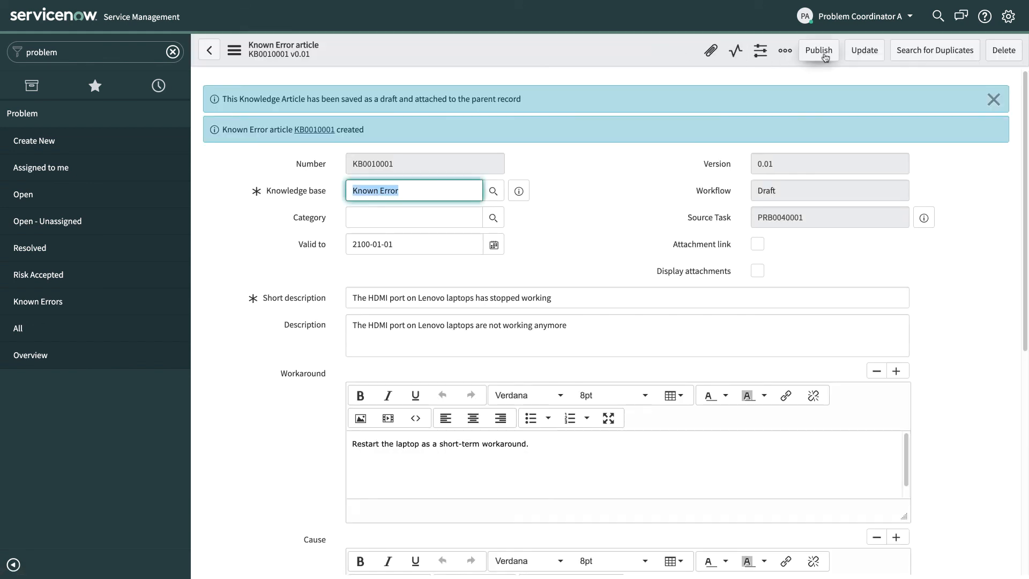
{"action": "left_click", "coordinate": [992, 99]}
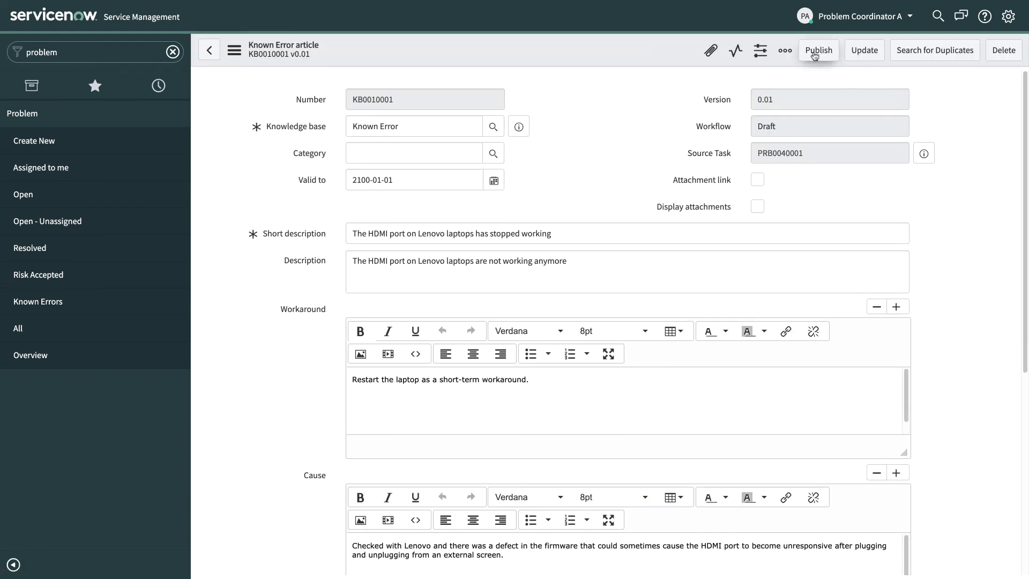
{"action": "left_click", "coordinate": [815, 51]}
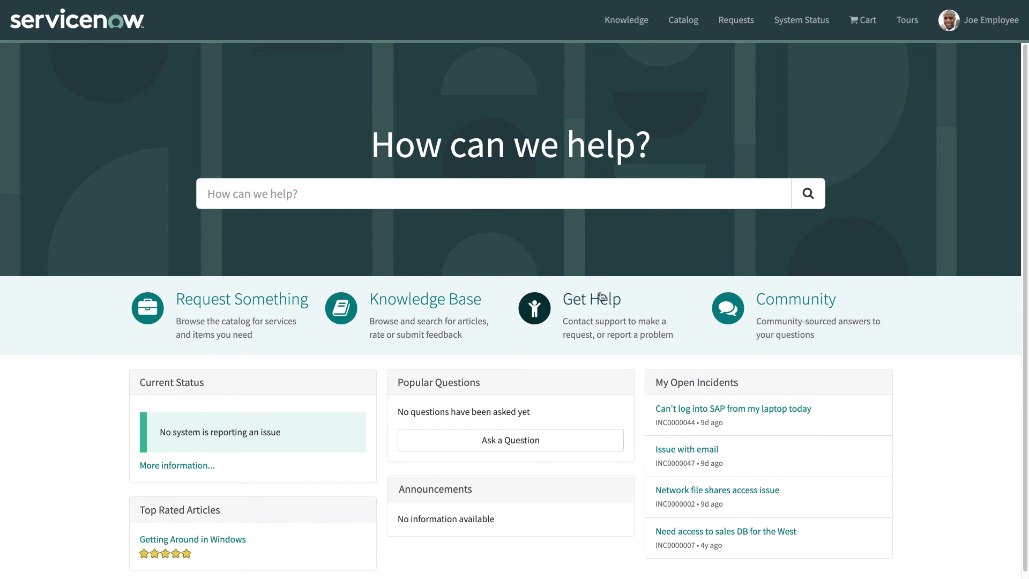
Start a 3 - Low urgency incident about 'hdmi port' and open the suggested Lenovo HDMI known error article
{"action": "left_click", "coordinate": [597, 310]}
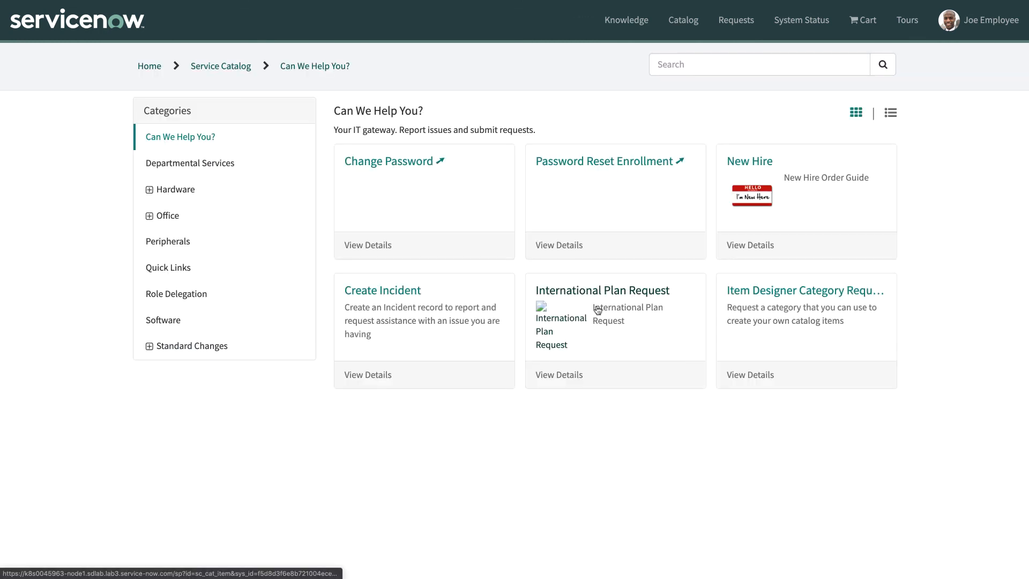
{"action": "left_click", "coordinate": [363, 291]}
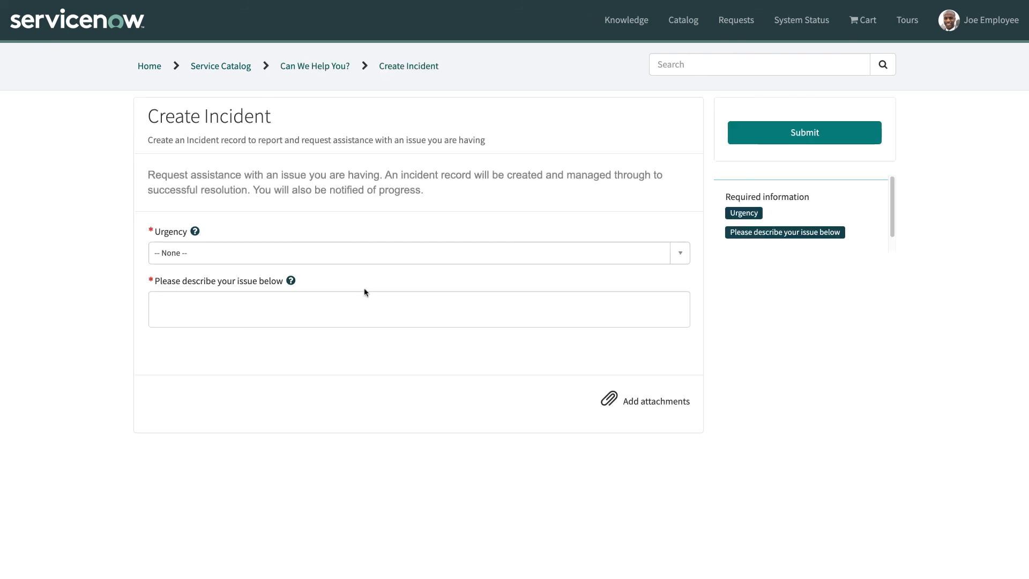
{"action": "left_click", "coordinate": [338, 253]}
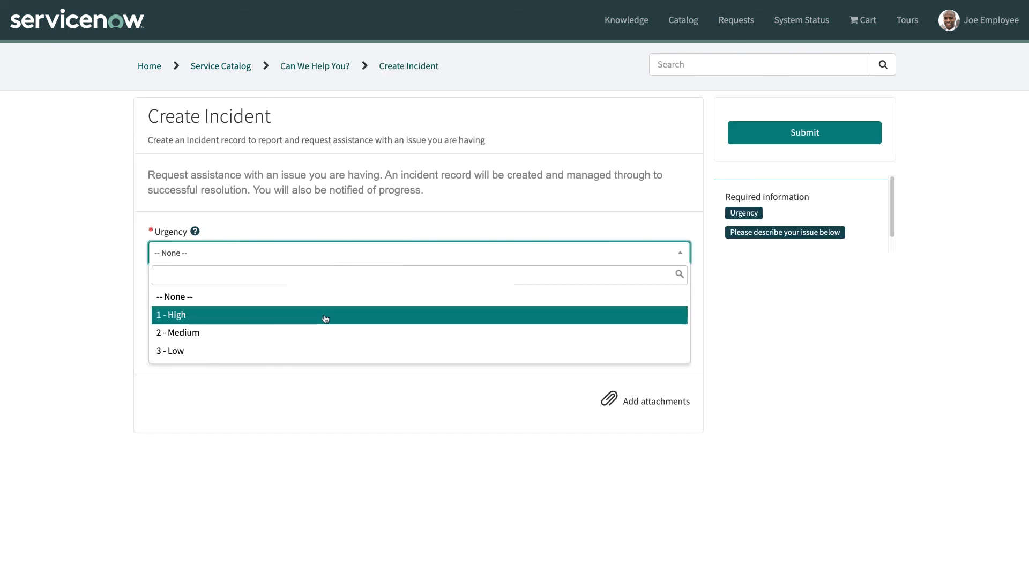
{"action": "left_click", "coordinate": [318, 348]}
{"action": "left_click", "coordinate": [306, 309]}
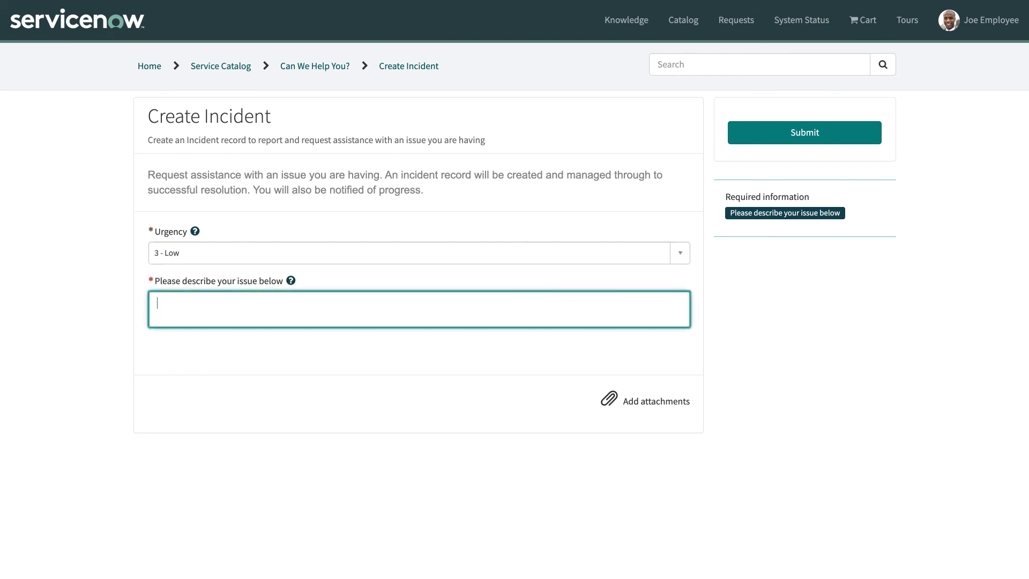
{"action": "type", "text": "hdmi port"}
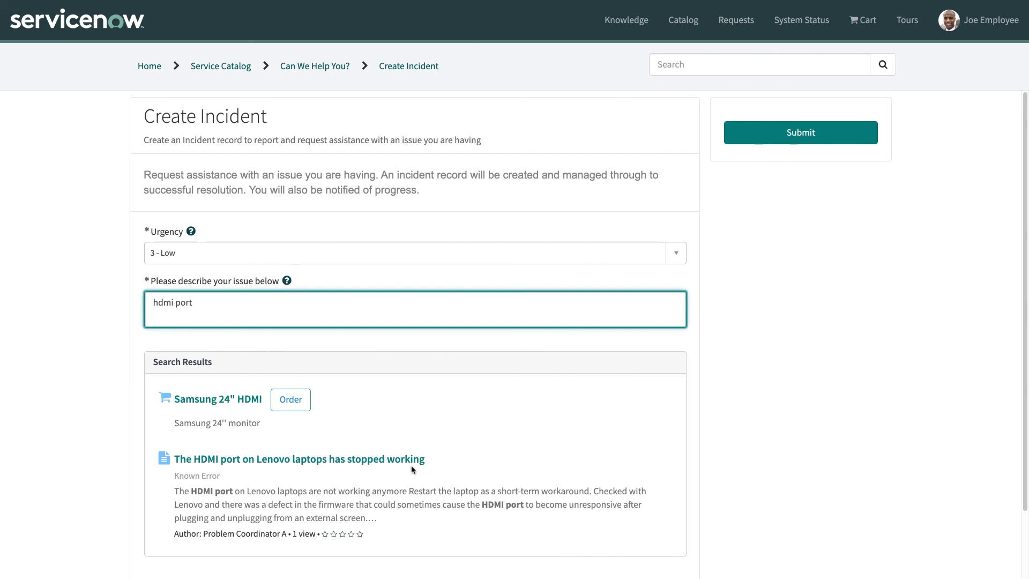
{"action": "left_click", "coordinate": [322, 462]}
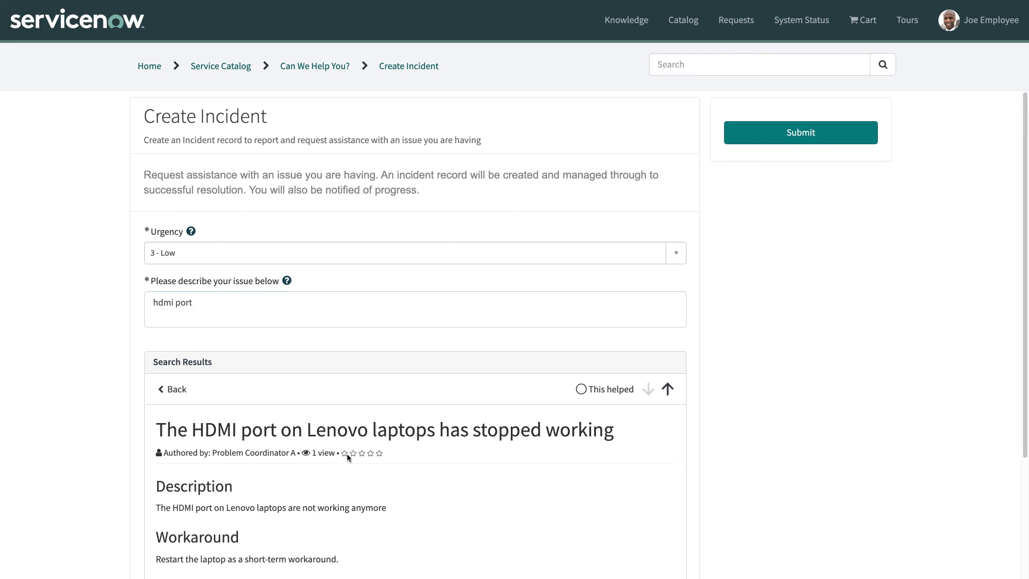
{"action": "scroll", "coordinate": [347, 458], "scroll_direction": "down", "scroll_amount": 2}
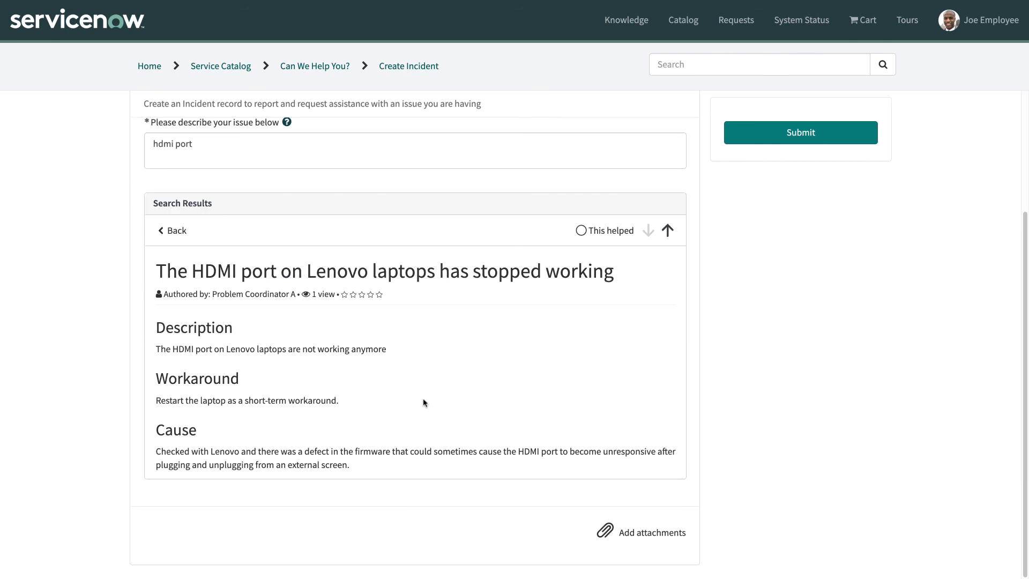